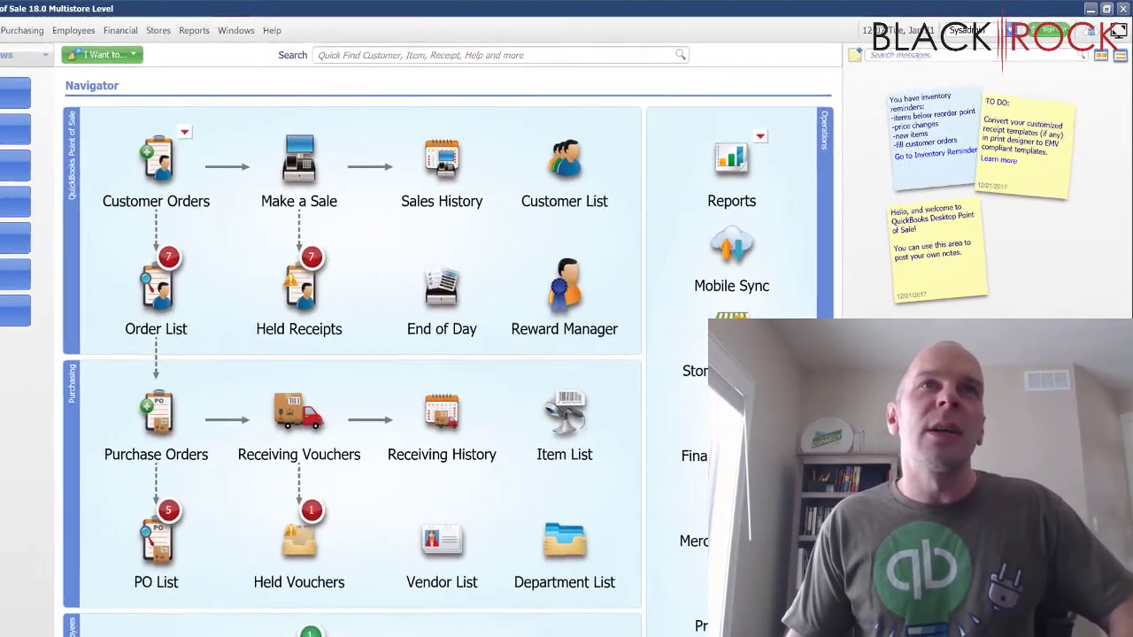
Step: Start a sales receipt and add a new customer to it, entering and saving the customer's first and last name
left_click(247, 199)
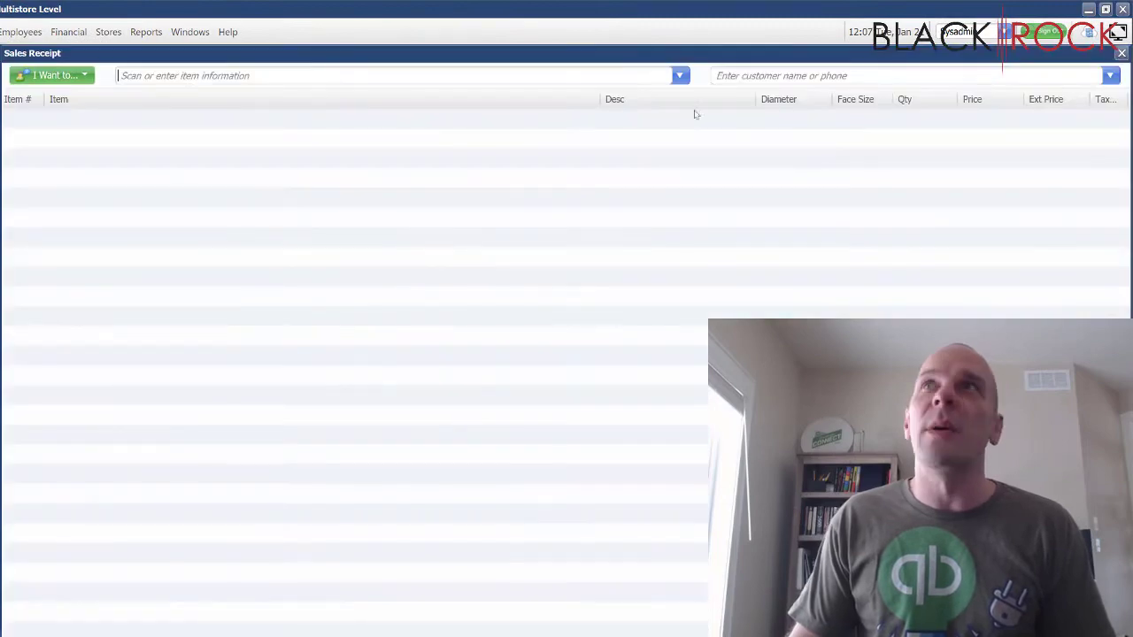
left_click(1109, 76)
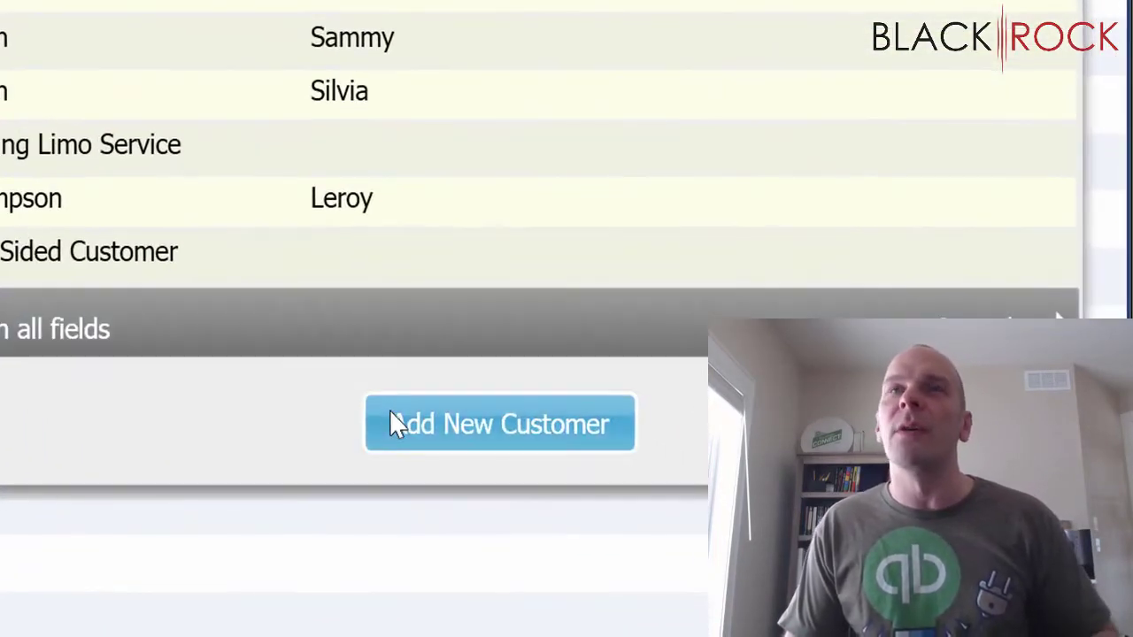
left_click(858, 565)
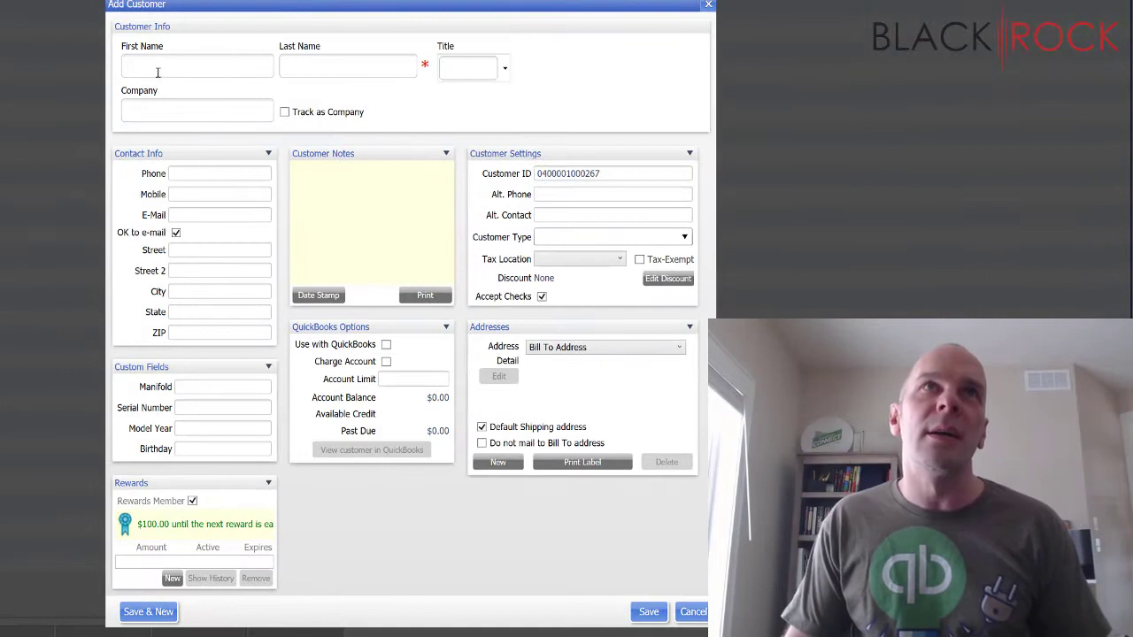
type("Tim")
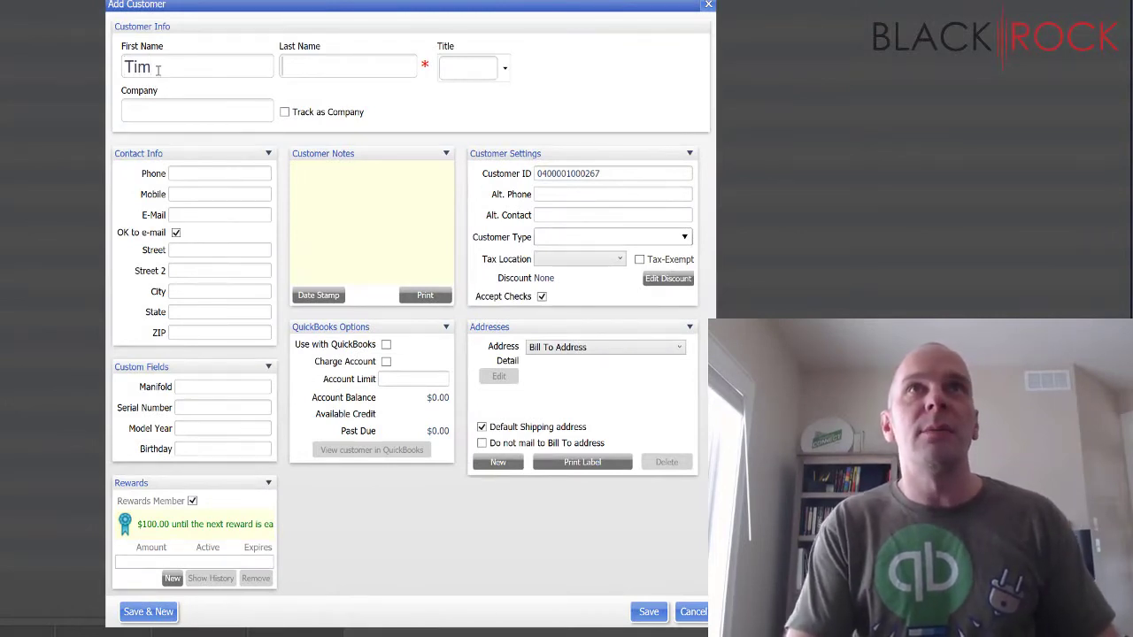
type("Snarfu")
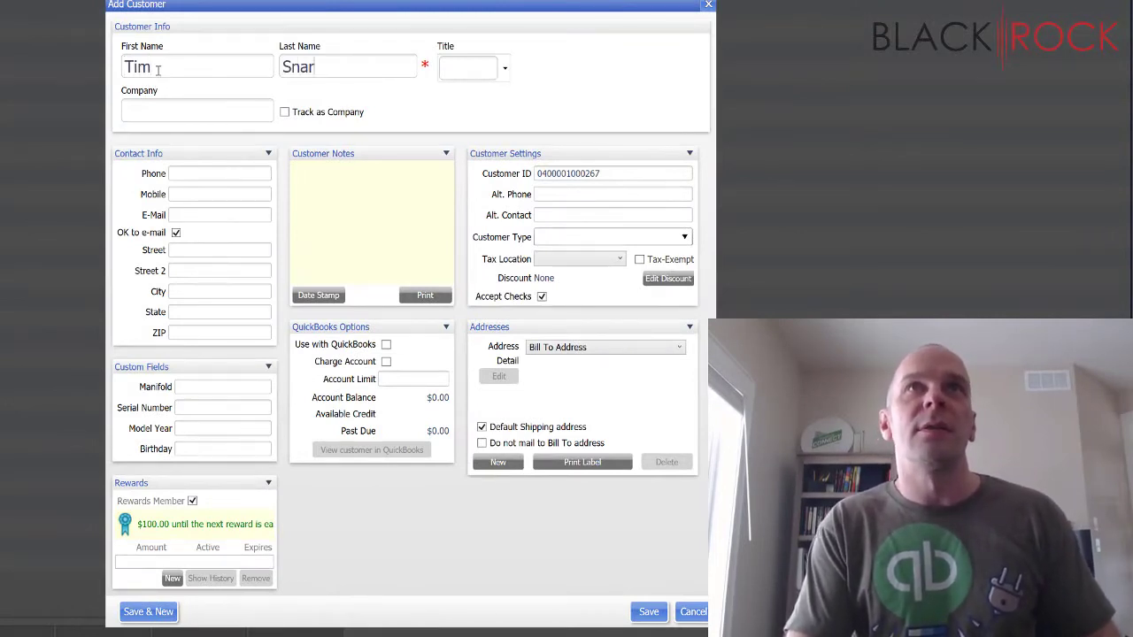
left_click(651, 614)
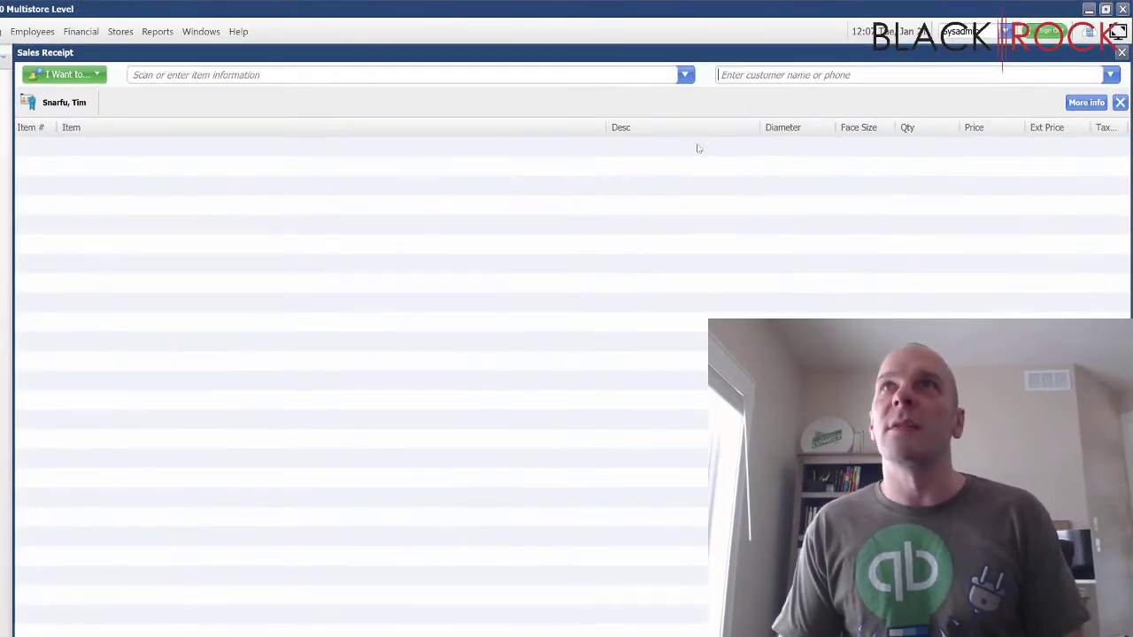
Step: Add the I'm the Best Shirt item to the receipt and save the sale as a cash payment of 11.99
left_click(685, 75)
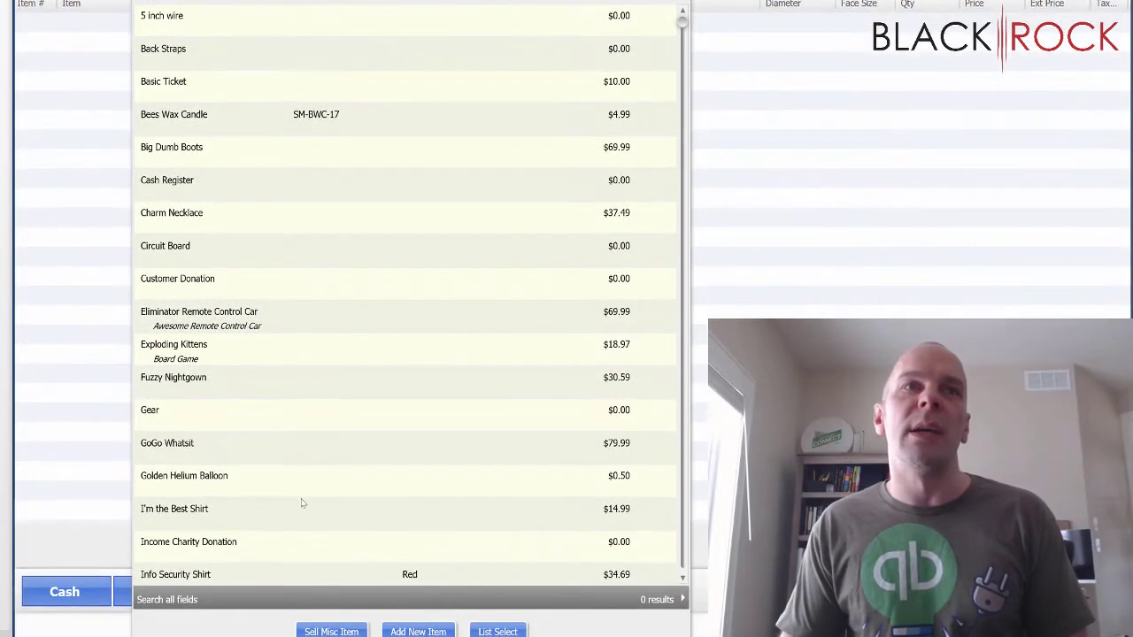
left_click(294, 517)
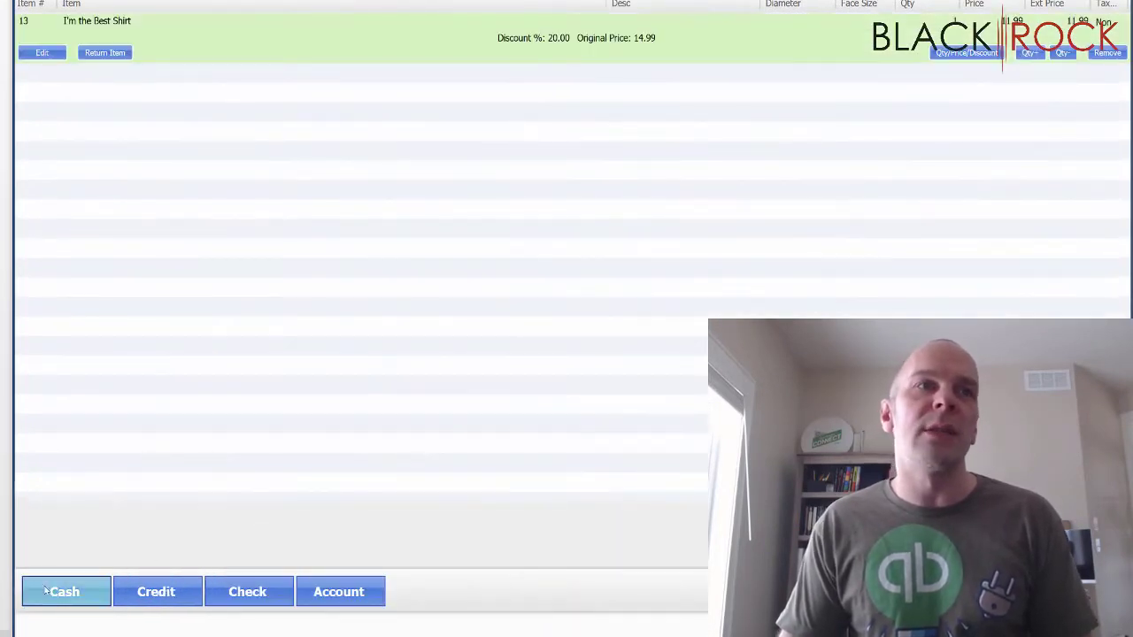
left_click(50, 600)
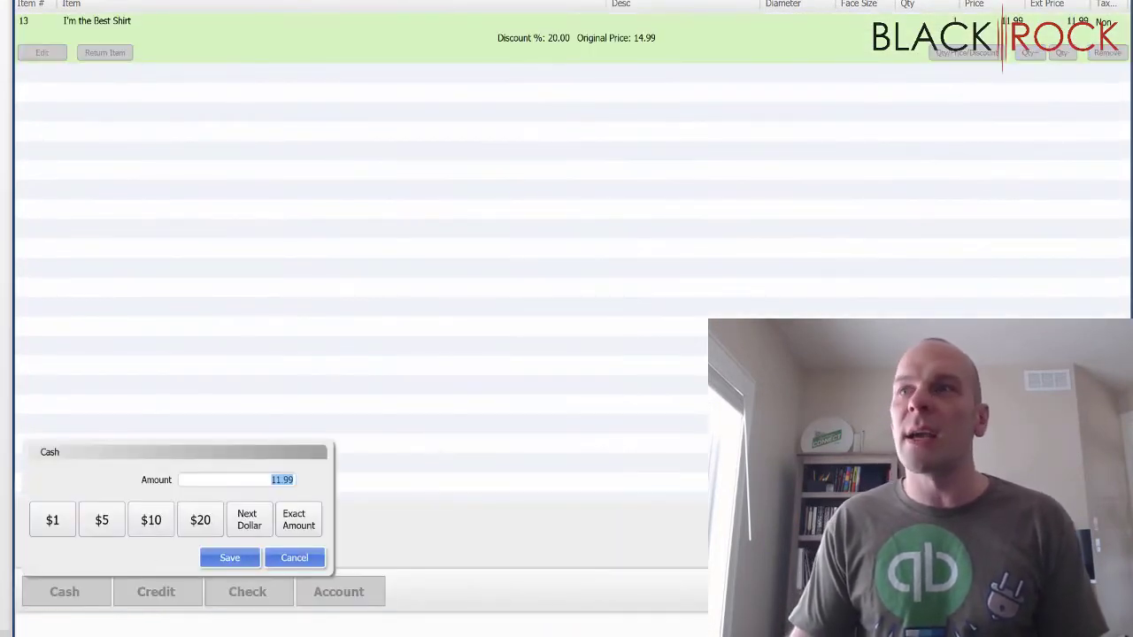
left_click(229, 558)
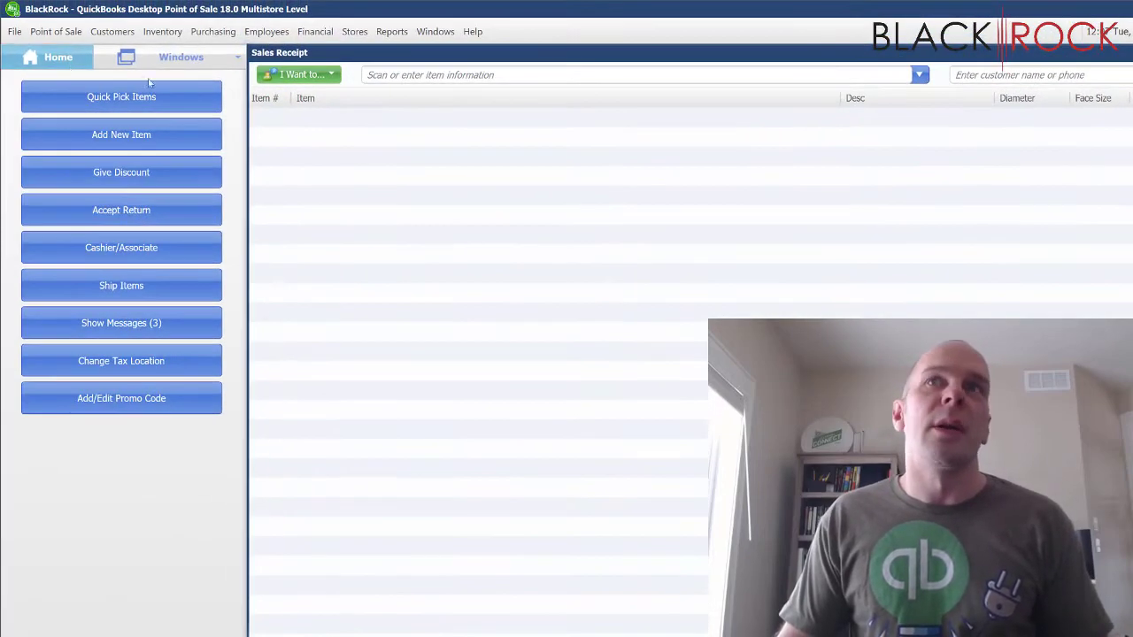
Step: Add a new vendor named Something Company to the vendor list and save it
left_click(34, 42)
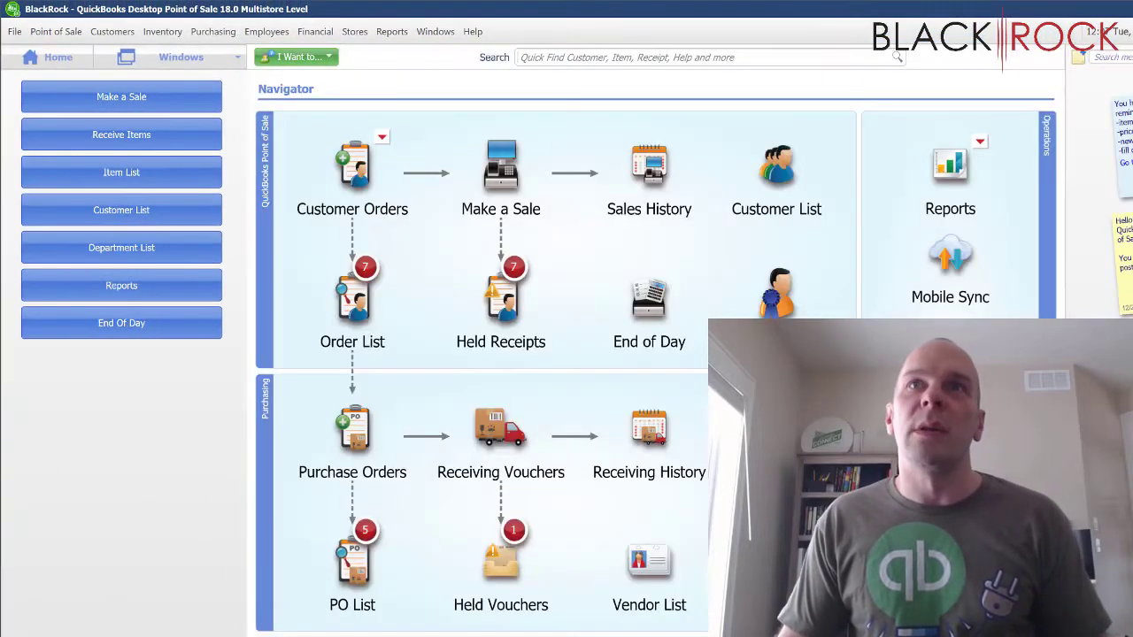
left_click(653, 577)
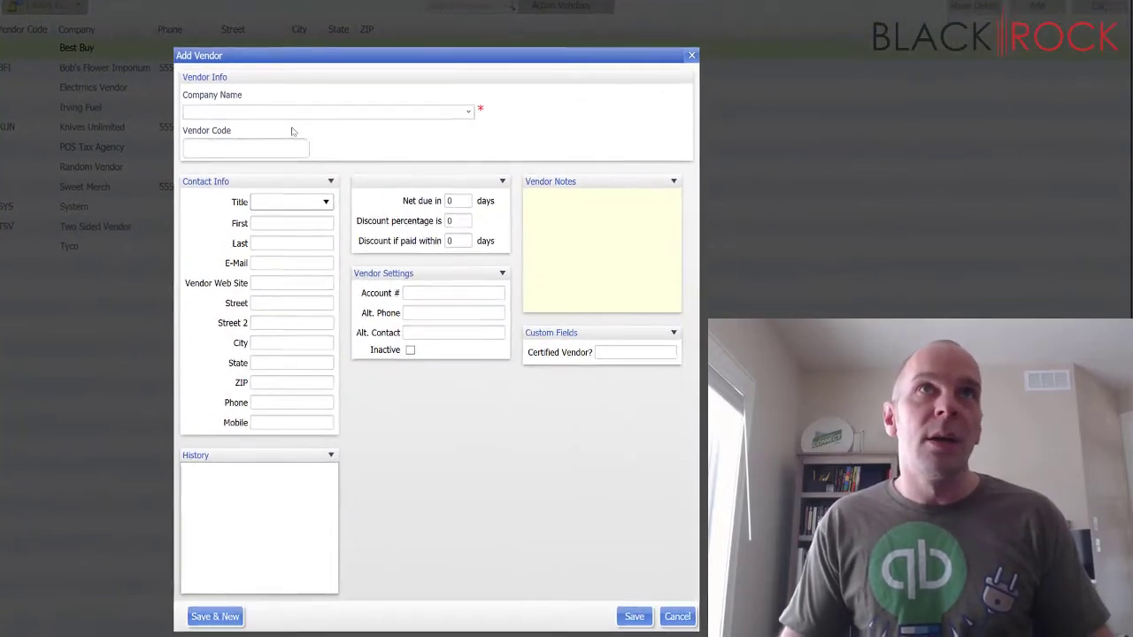
type("Someth")
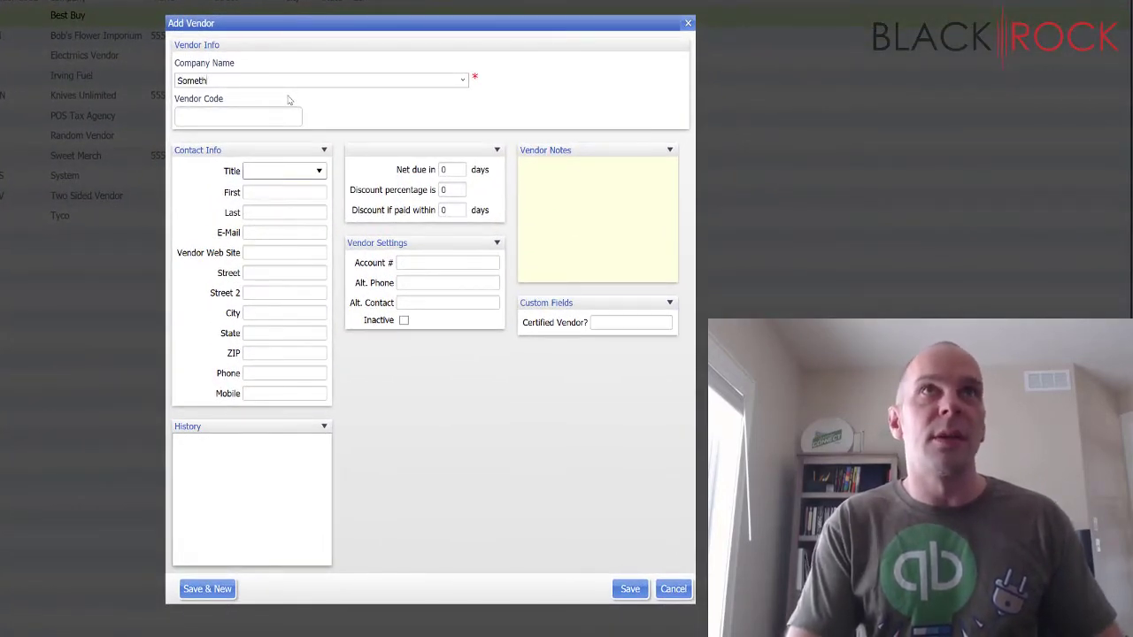
type("ing Company")
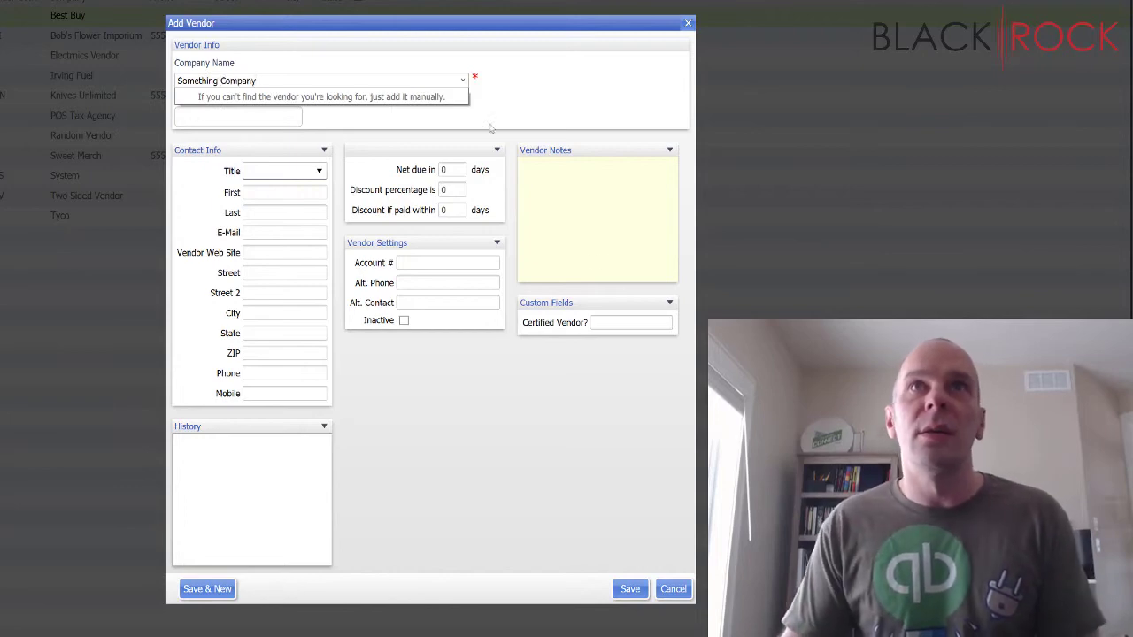
left_click(628, 593)
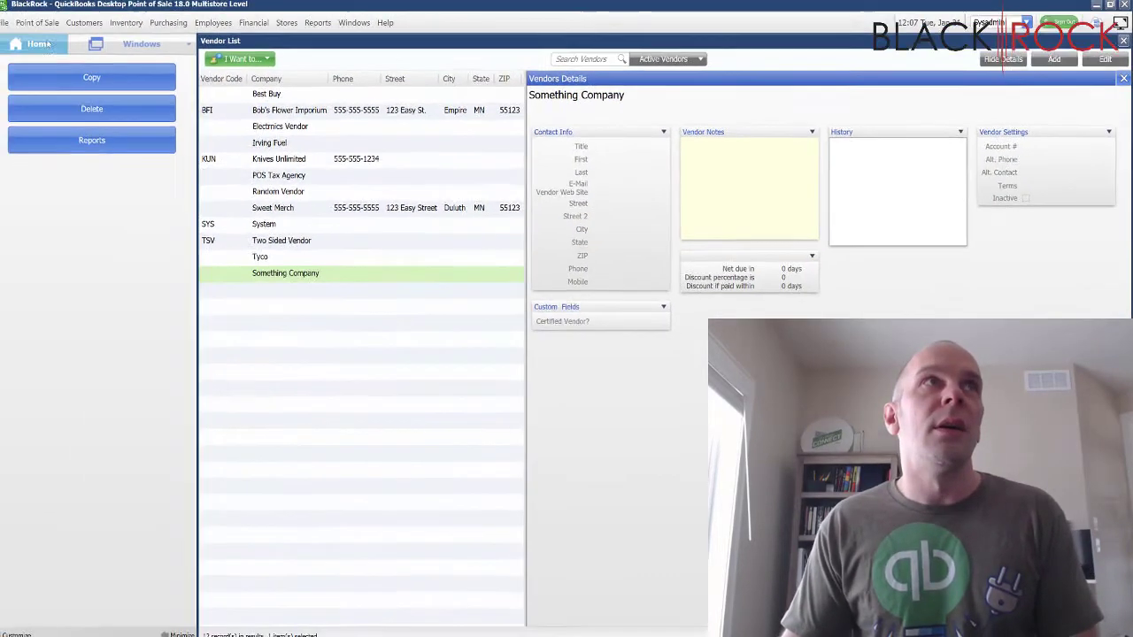
Step: Start a new receiving voucher and add the Plastic Case item to it
left_click(48, 43)
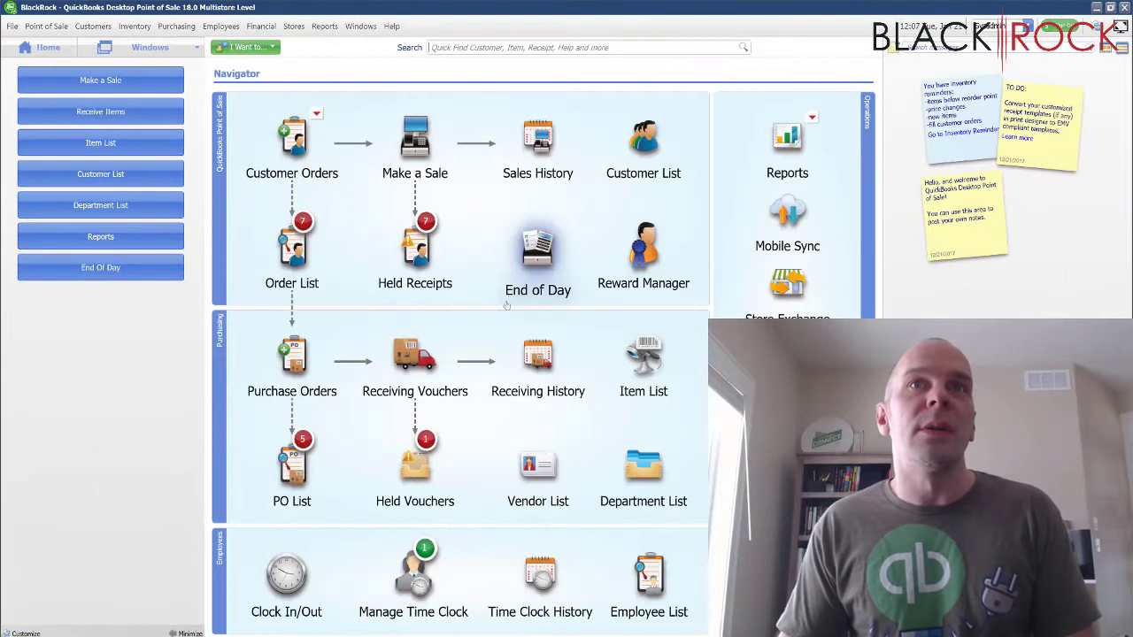
left_click(414, 367)
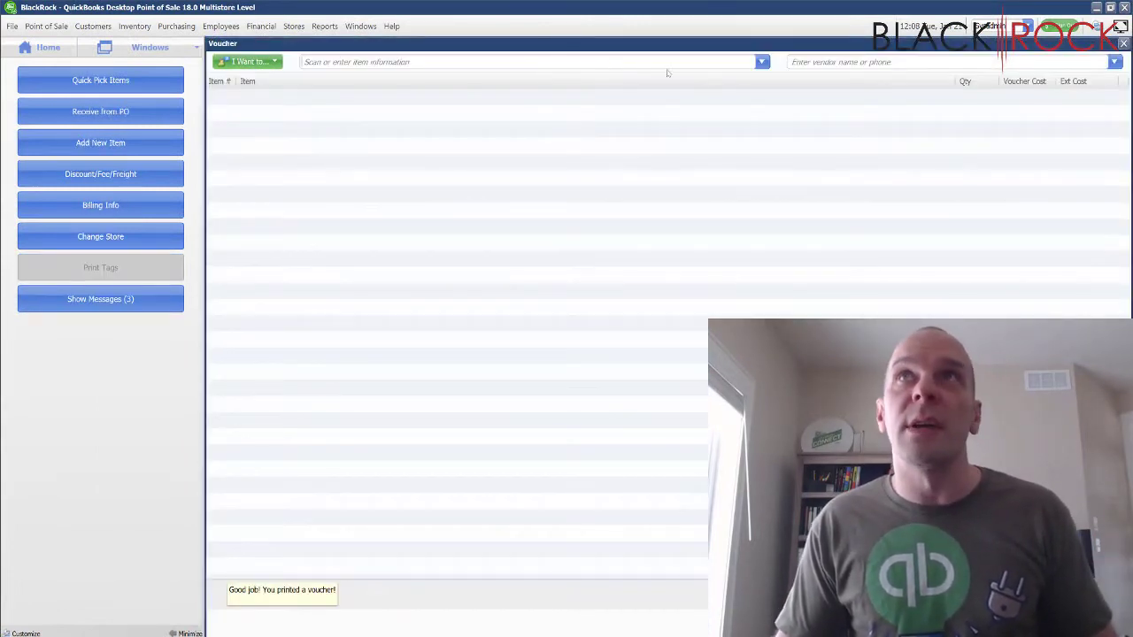
left_click(762, 64)
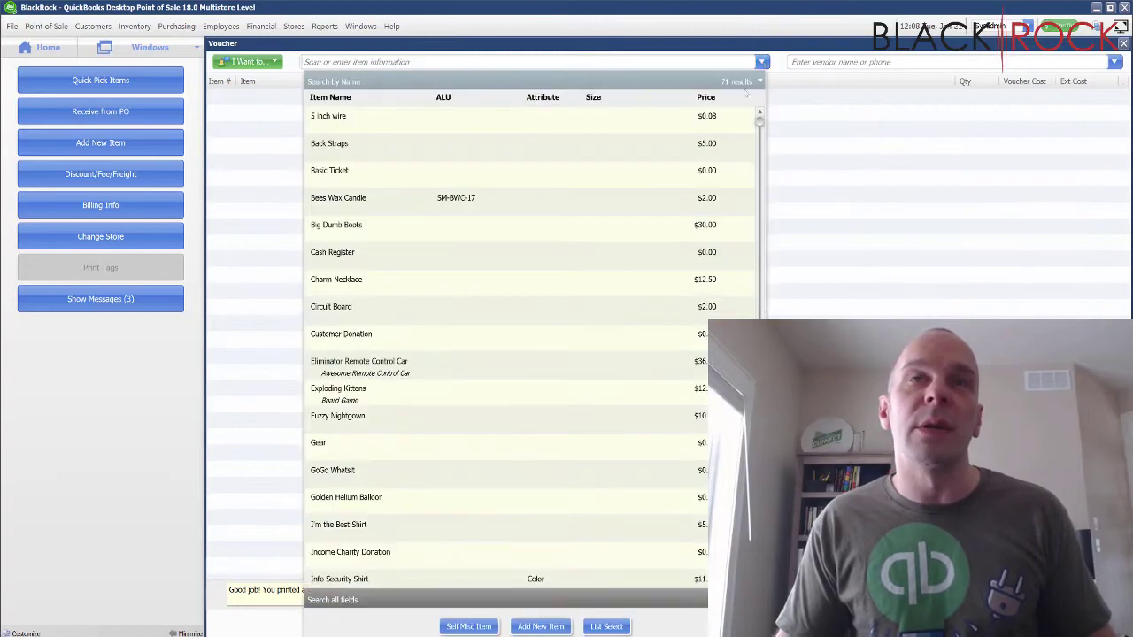
scroll(567, 443, "down", 1)
scroll(566, 468, "down", 5)
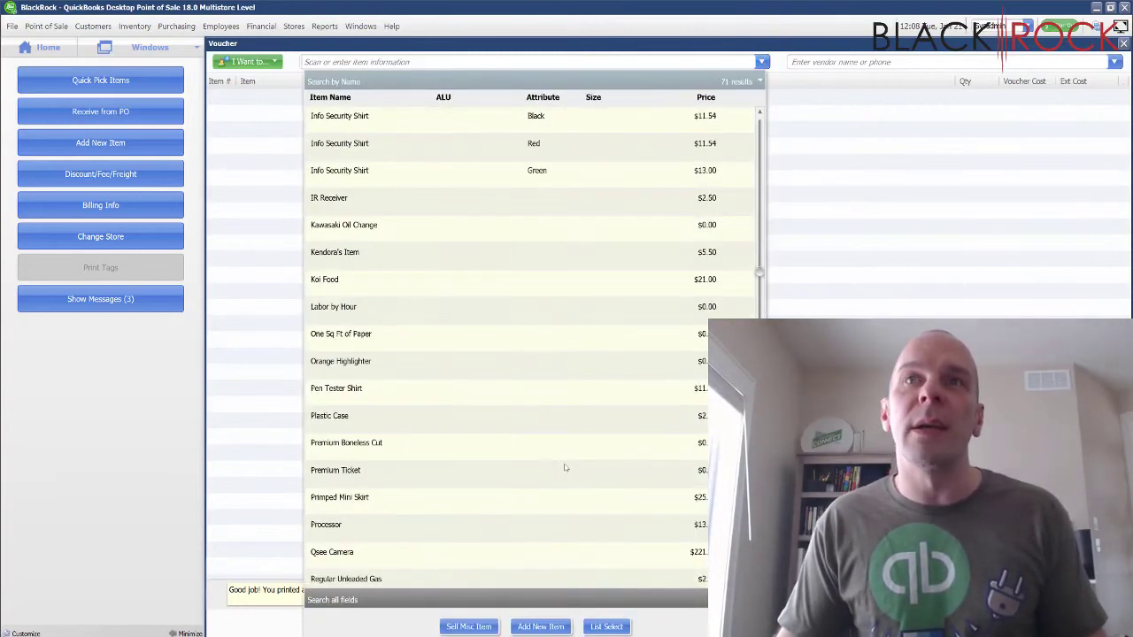
left_click(593, 415)
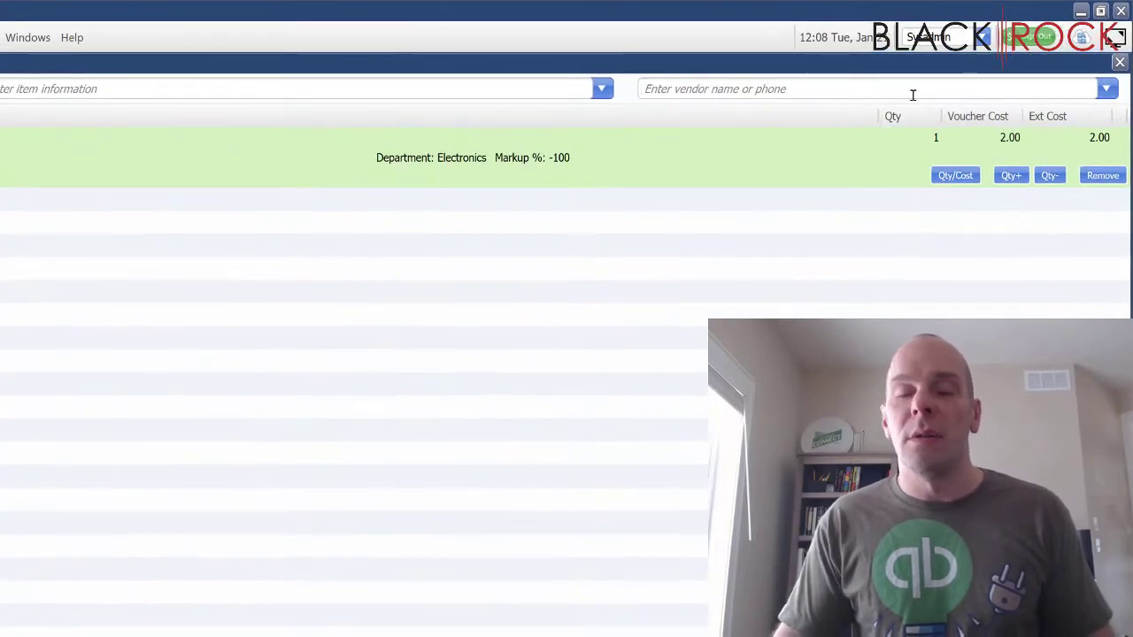
Step: Assign Something Company as the voucher's vendor and save the voucher
left_click(913, 95)
type("some")
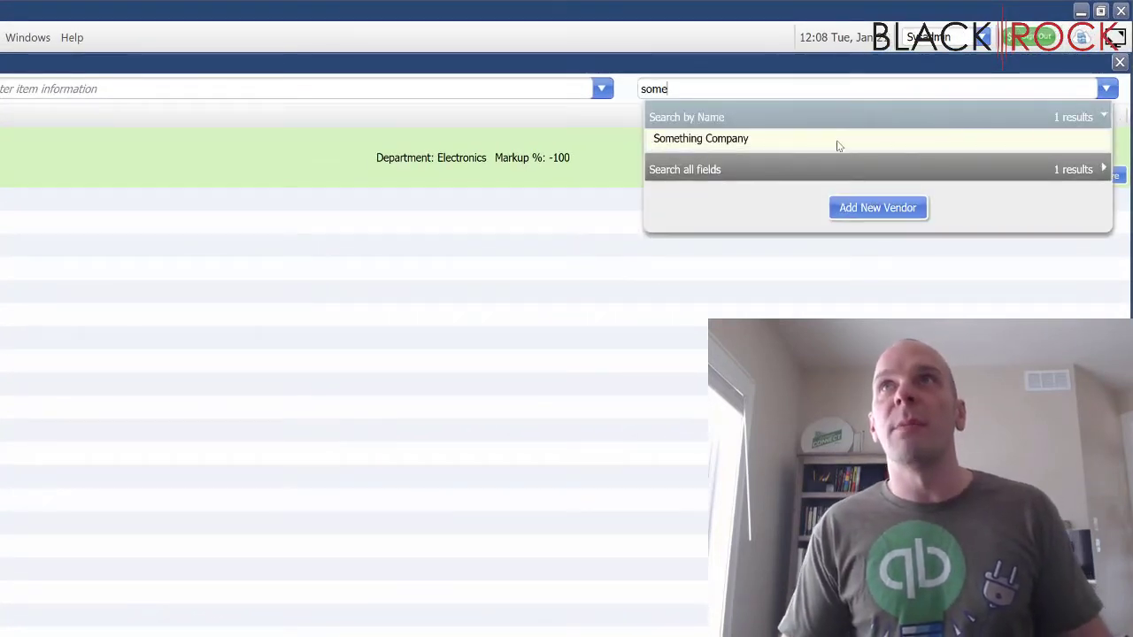
left_click(838, 140)
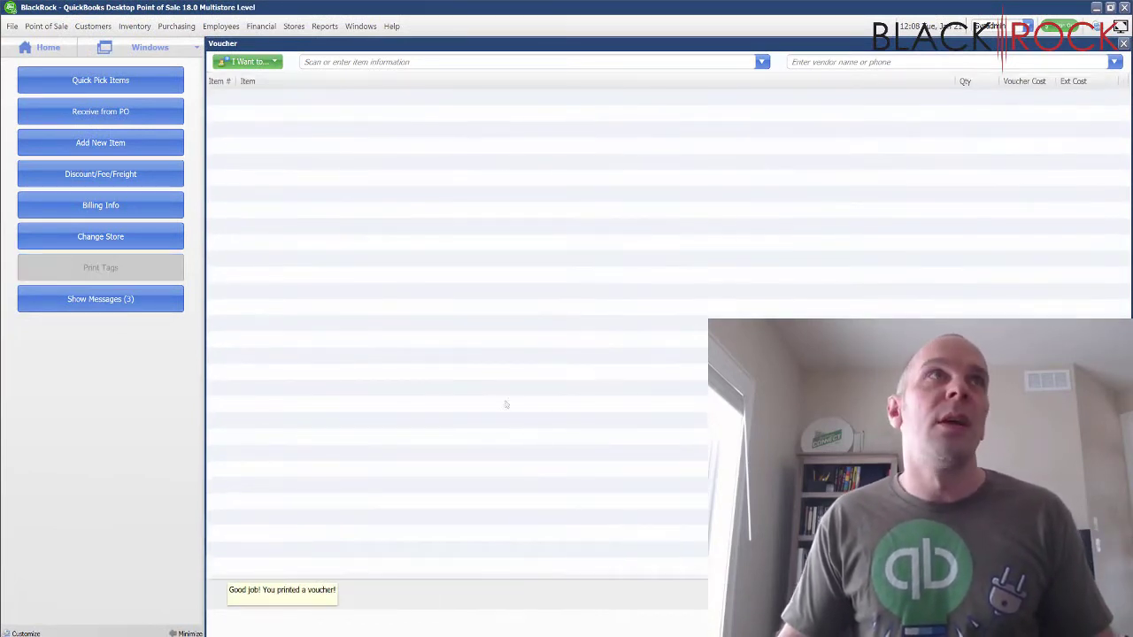
Step: Return to the home navigator and clock in the second employee in the user name list
left_click(48, 47)
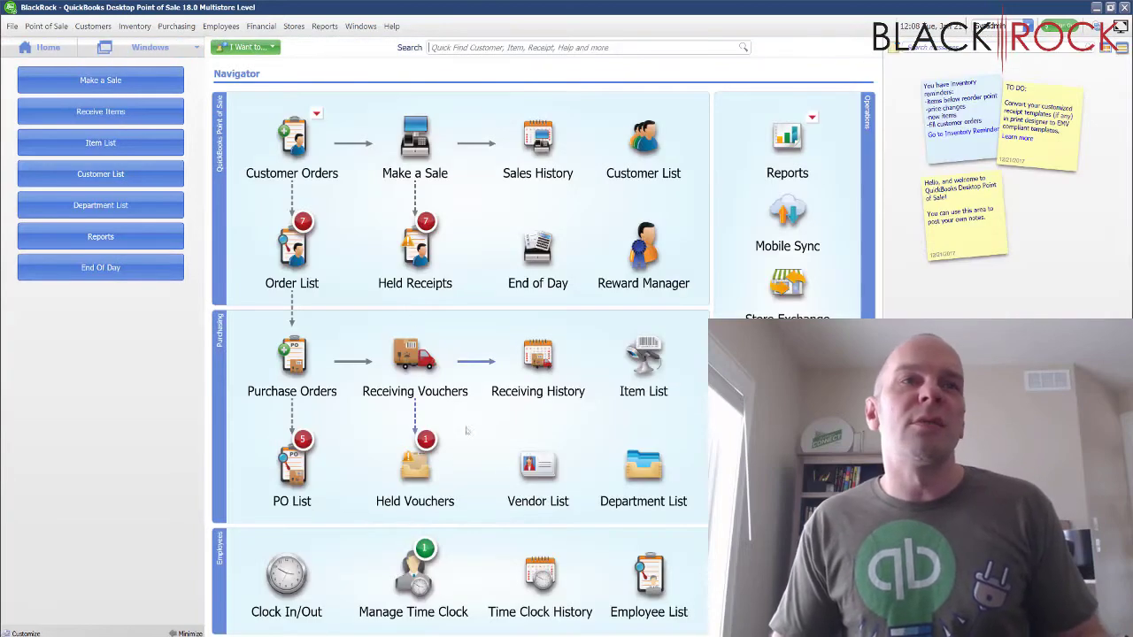
left_click(290, 580)
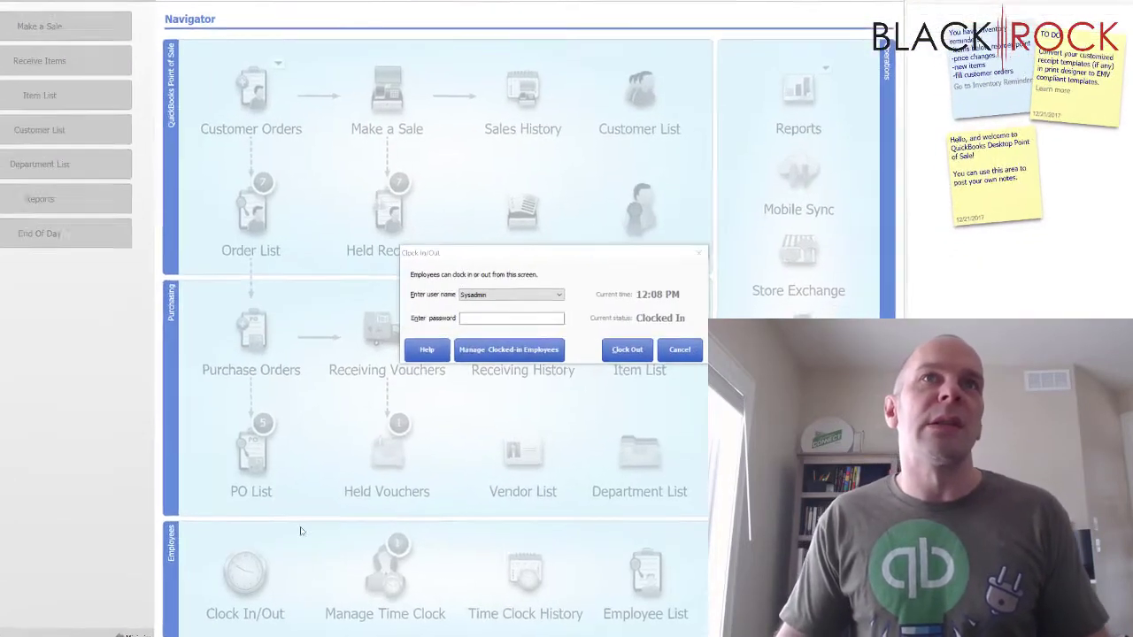
left_click(511, 295)
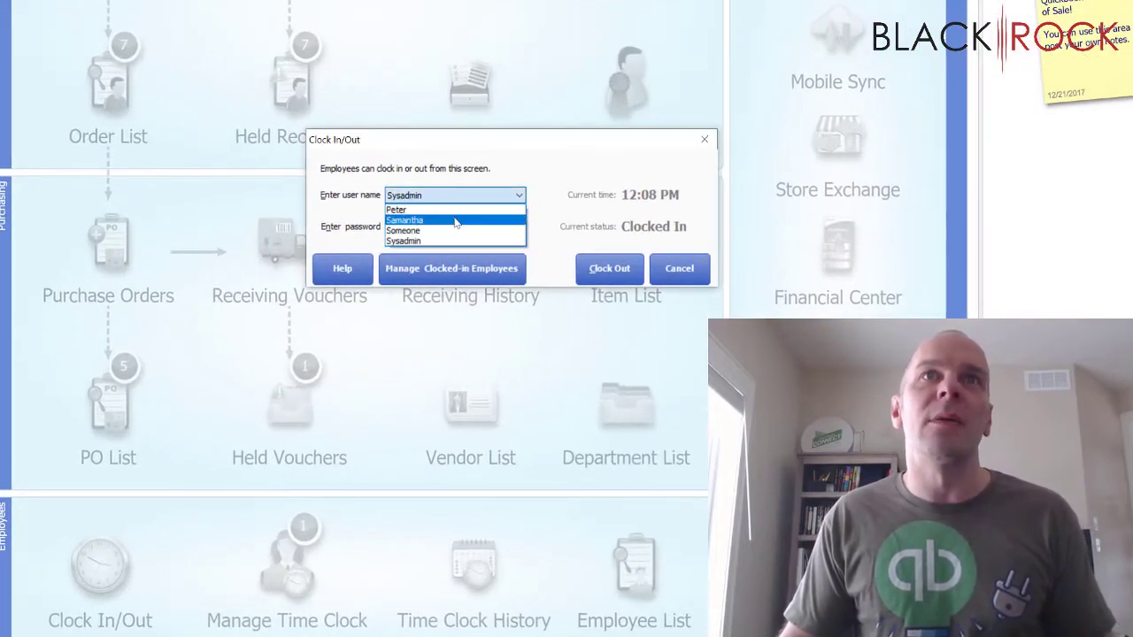
left_click(455, 220)
left_click(609, 268)
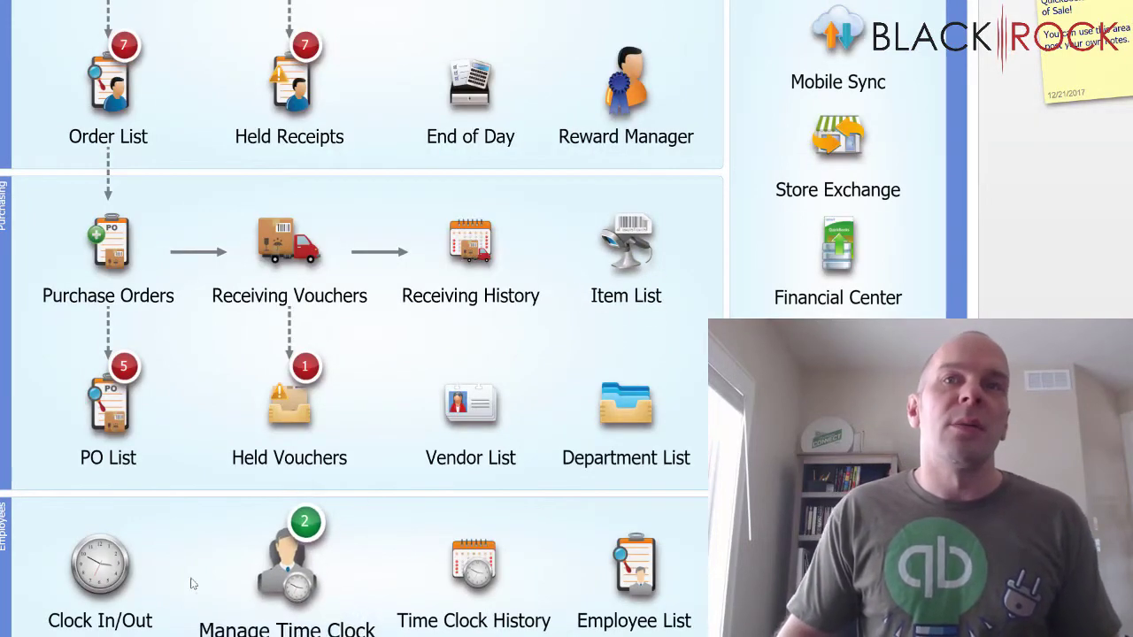
Step: Clock the same employee back out
left_click(100, 566)
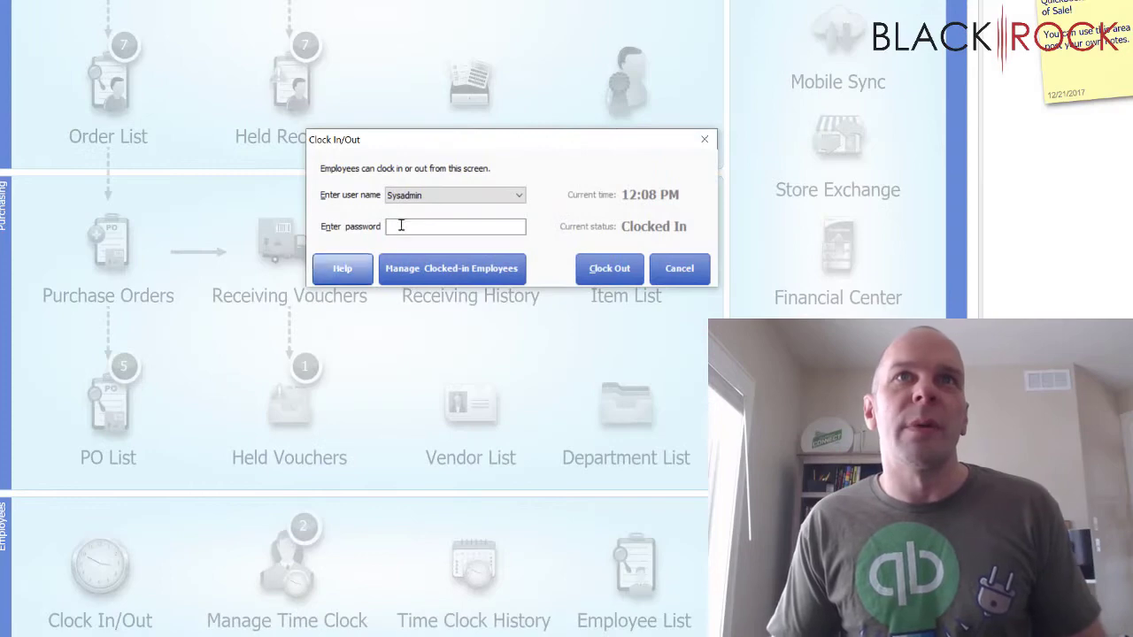
left_click(450, 195)
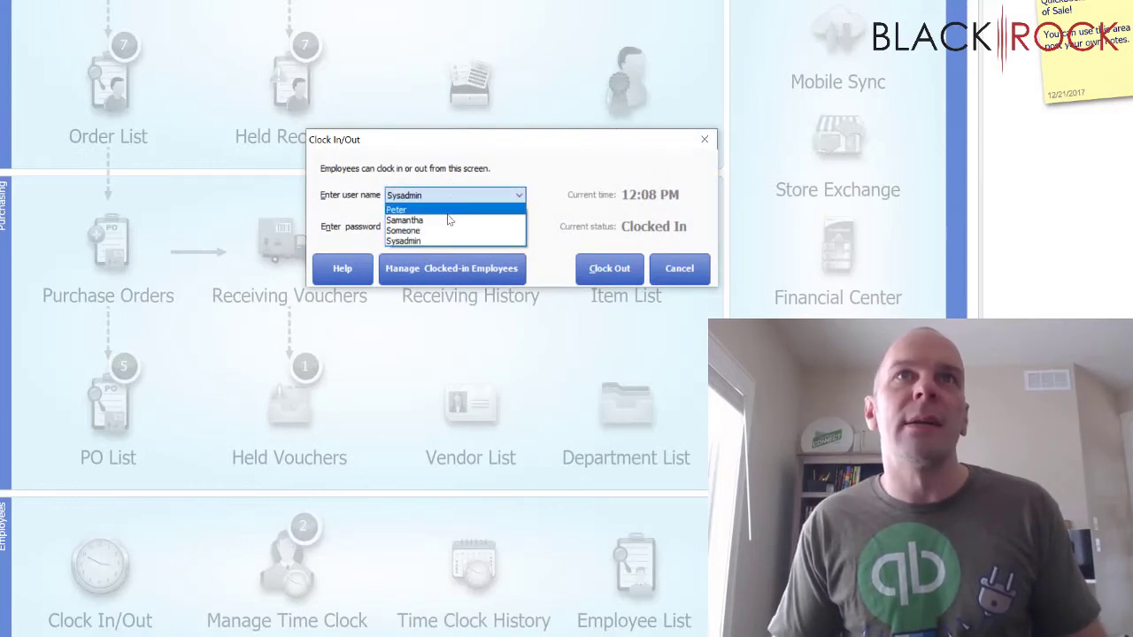
left_click(449, 220)
left_click(603, 276)
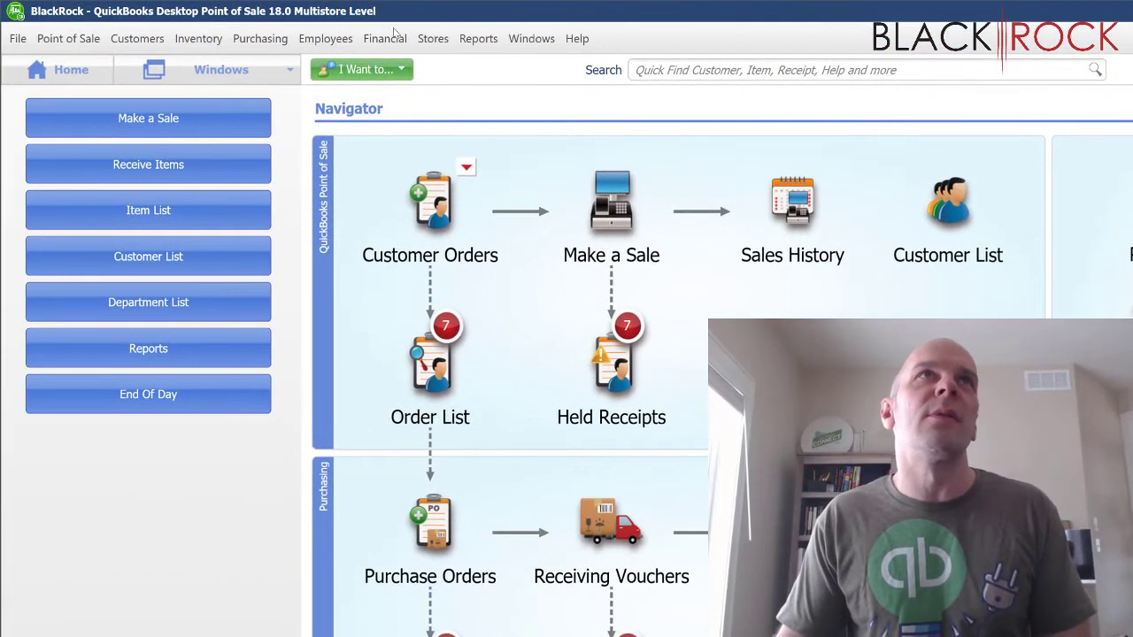
Step: Run the financial update that sends the Point of Sale data to QuickBooks Desktop
left_click(388, 38)
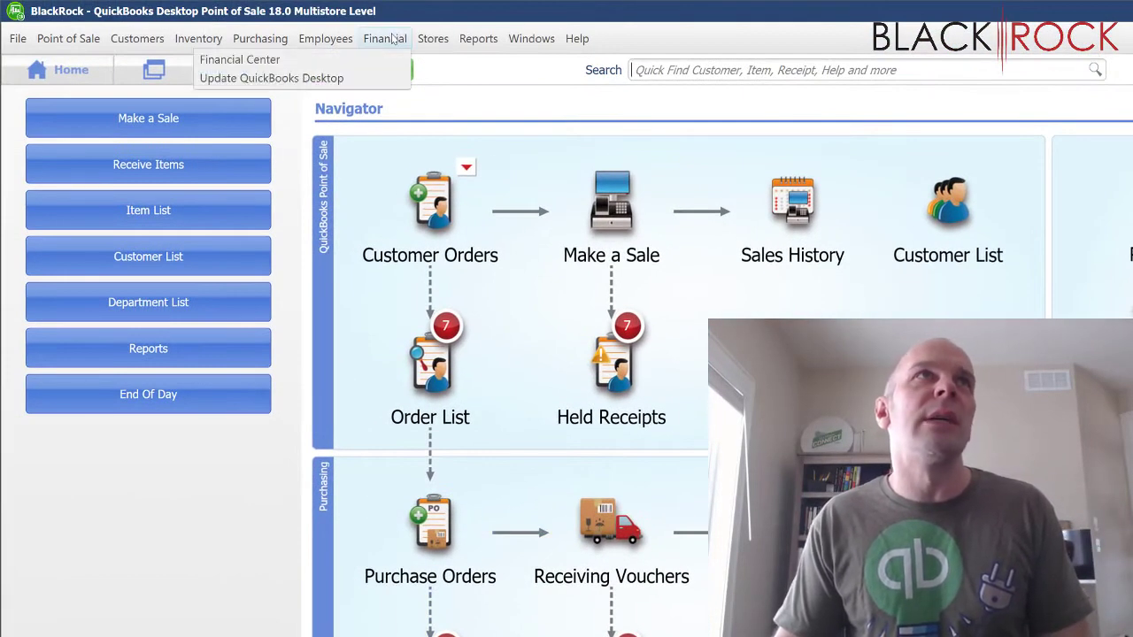
left_click(345, 78)
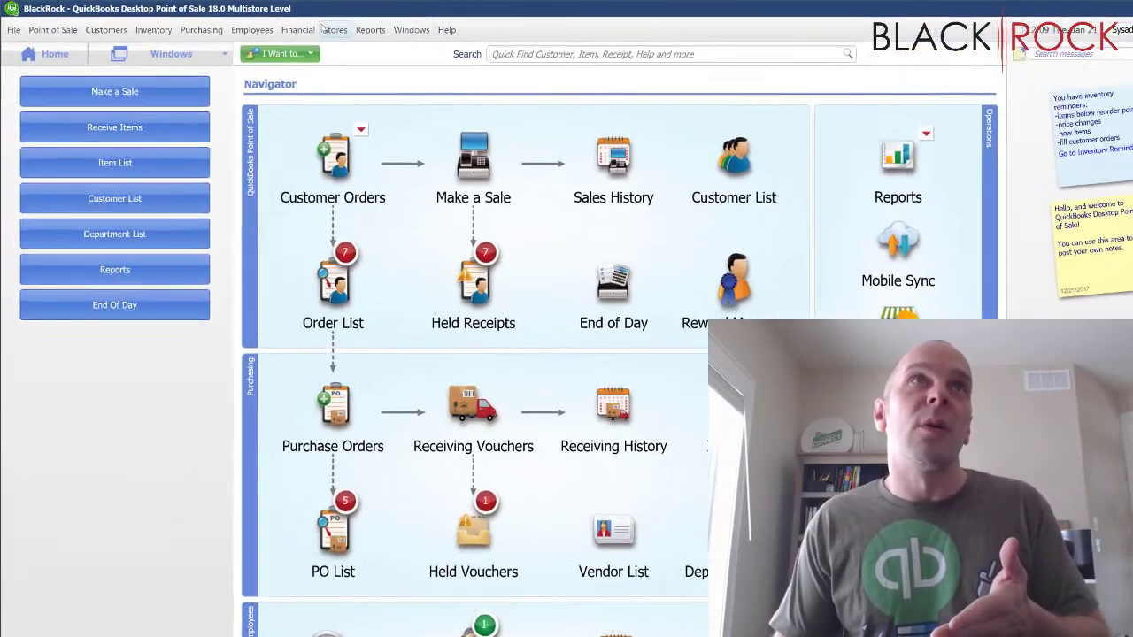
Step: Open the Financial Center's activity log and review the entries of the 1/21/2020 exchange
left_click(261, 26)
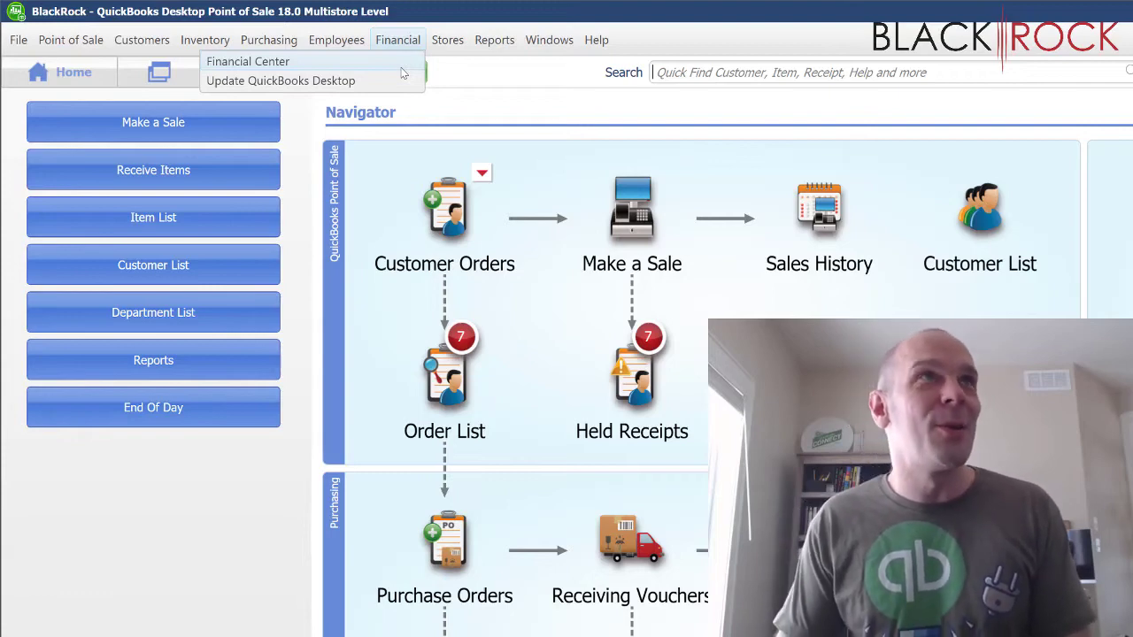
left_click(402, 68)
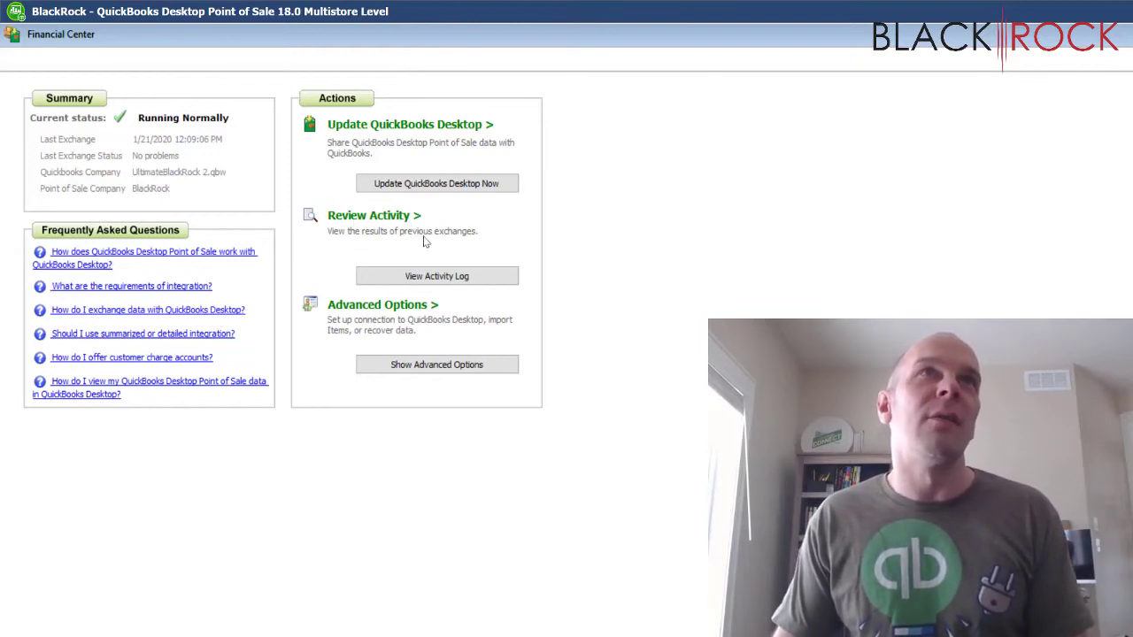
left_click(447, 279)
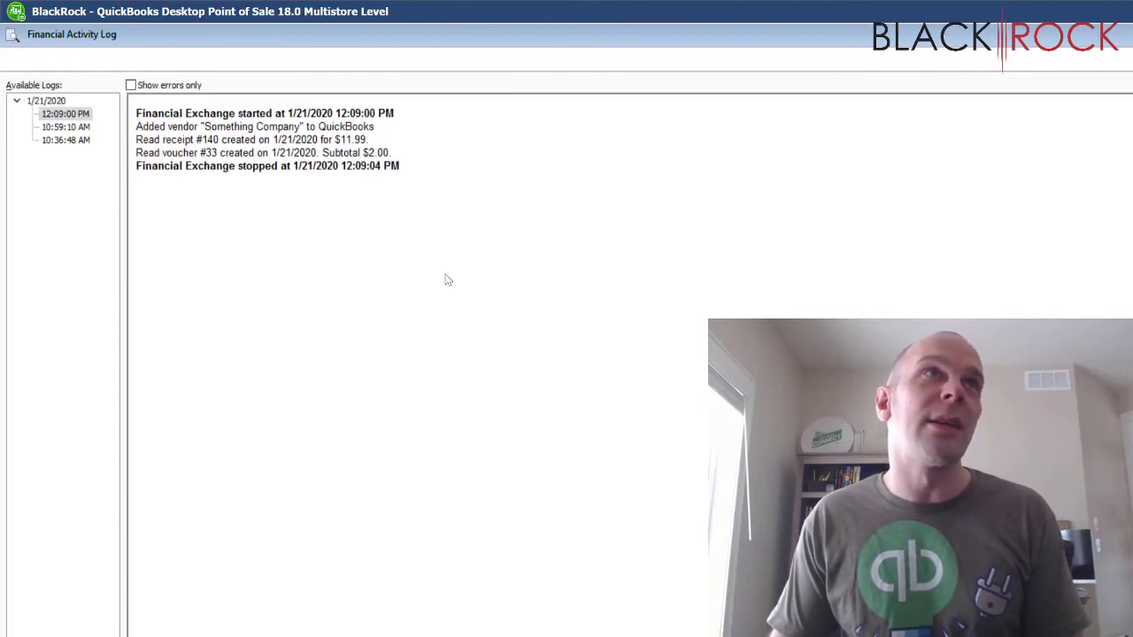
left_click(51, 101)
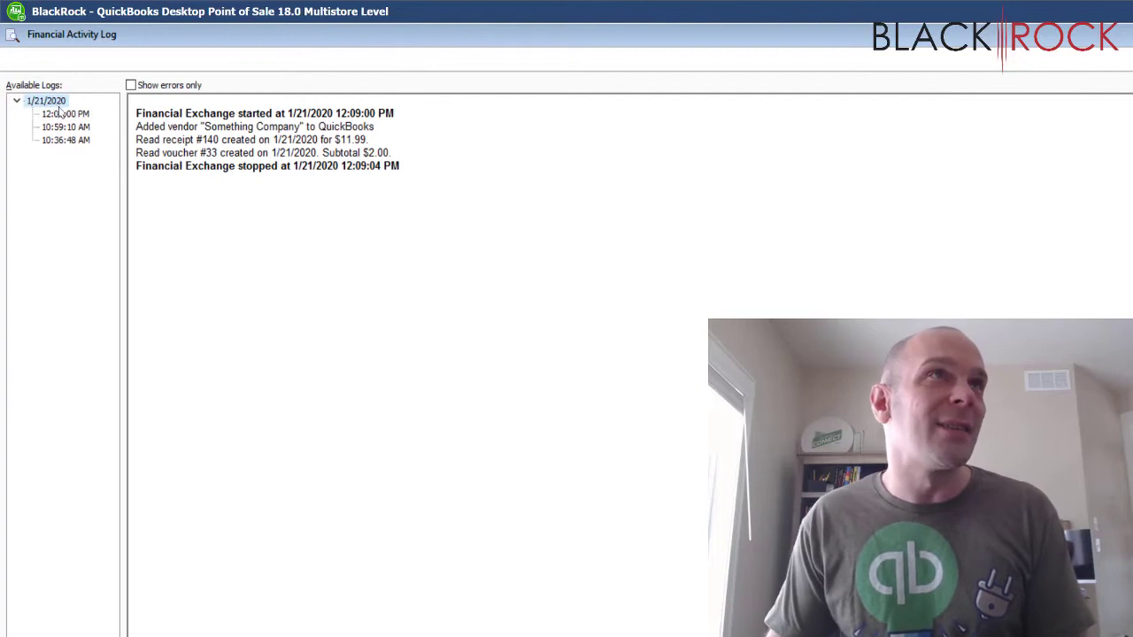
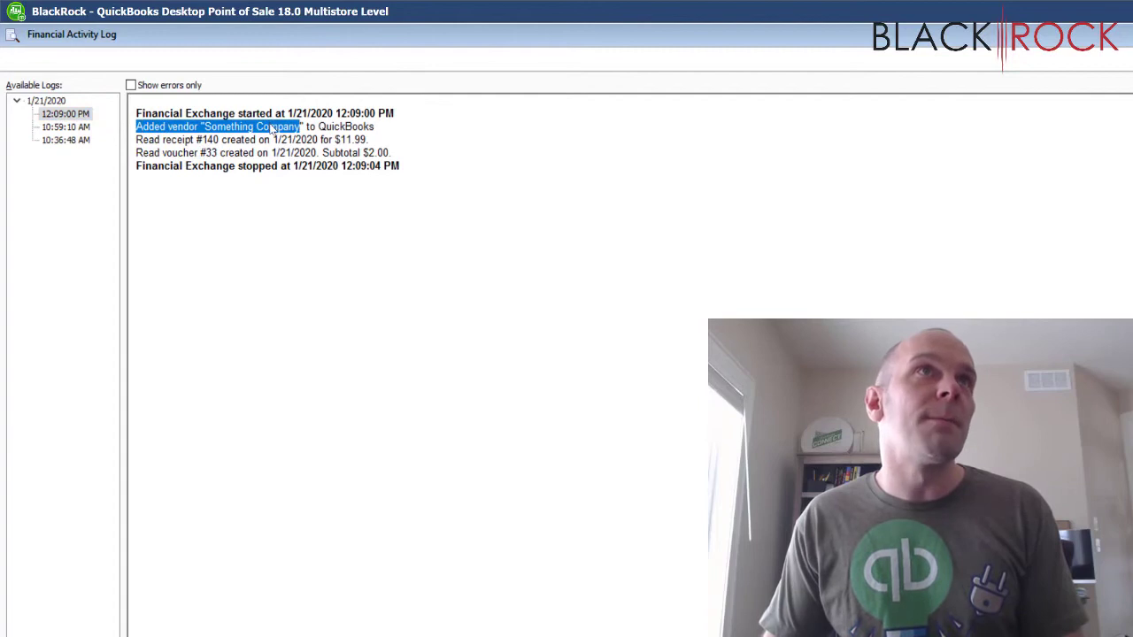
Step: Review the receipt #140 and voucher #33 entries in the 12:09:00 PM exchange log
left_click(158, 138)
left_click_drag(157, 137, 365, 140)
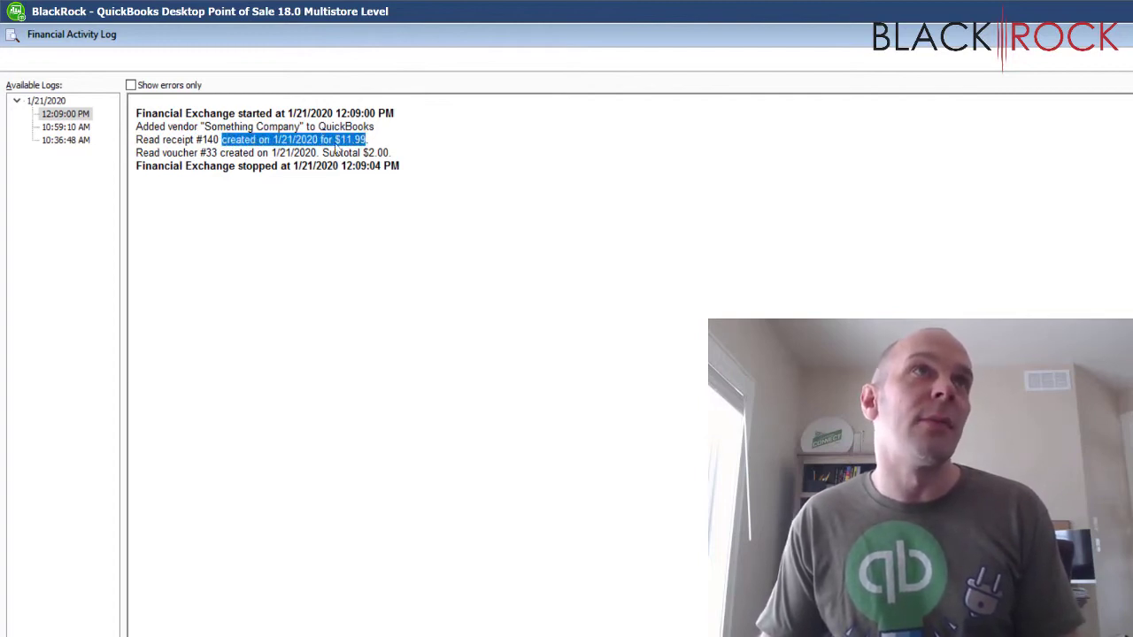
left_click_drag(163, 153, 375, 153)
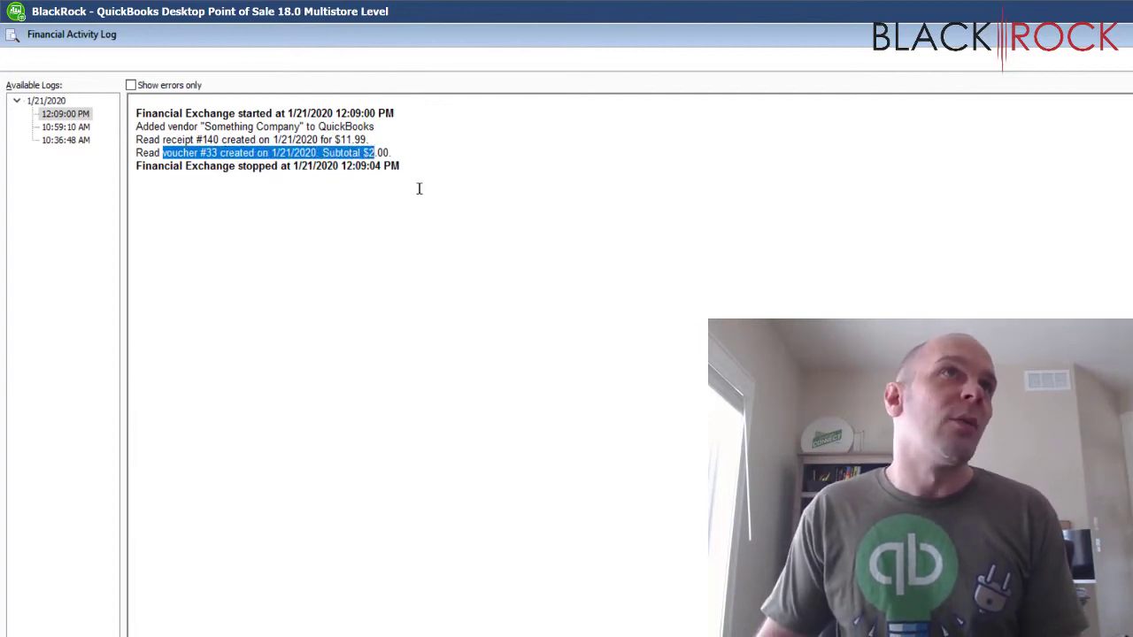
left_click(274, 159)
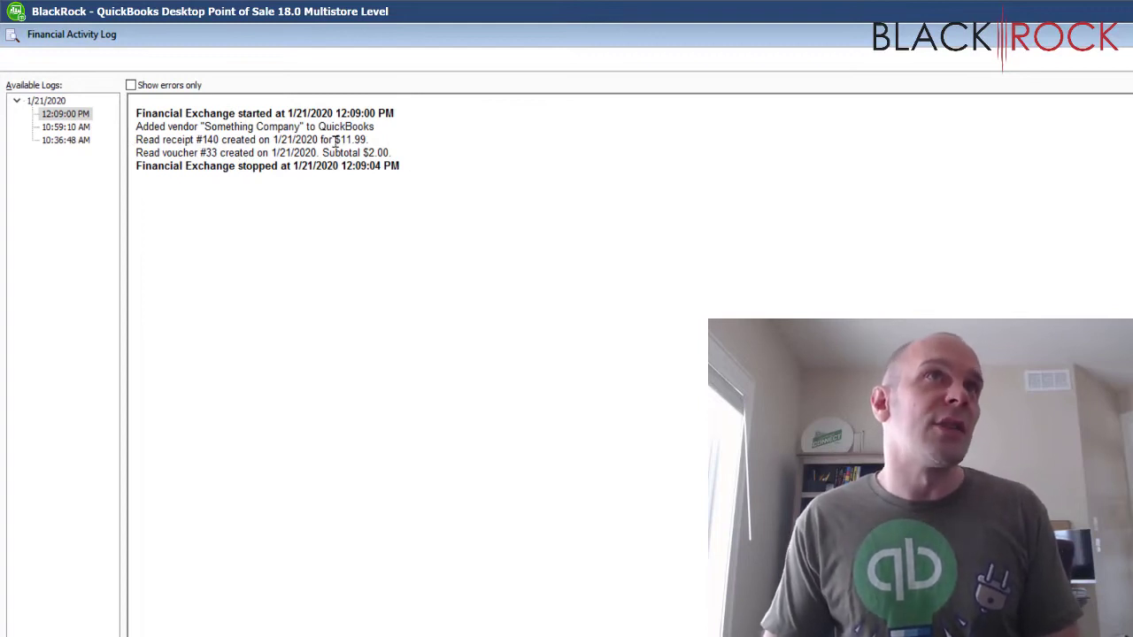
Step: Open the 10:36:48 AM exchange log and examine the non-inventory item entries for Fuzzy Nightgown #19 and Tropical Trunks #21
left_click(80, 141)
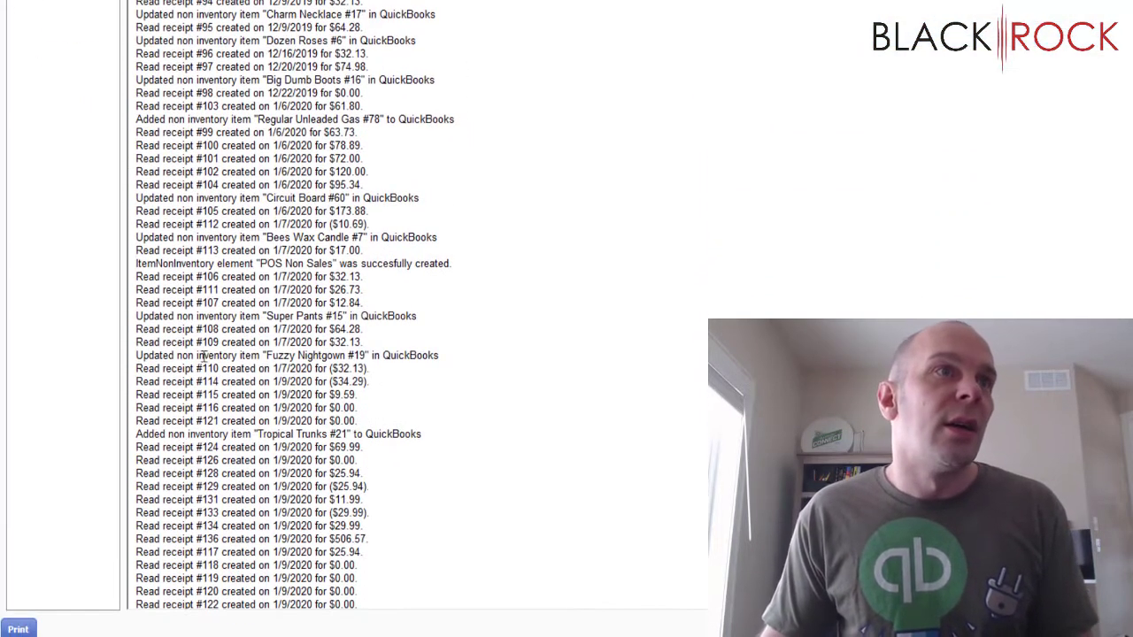
left_click_drag(198, 355, 390, 354)
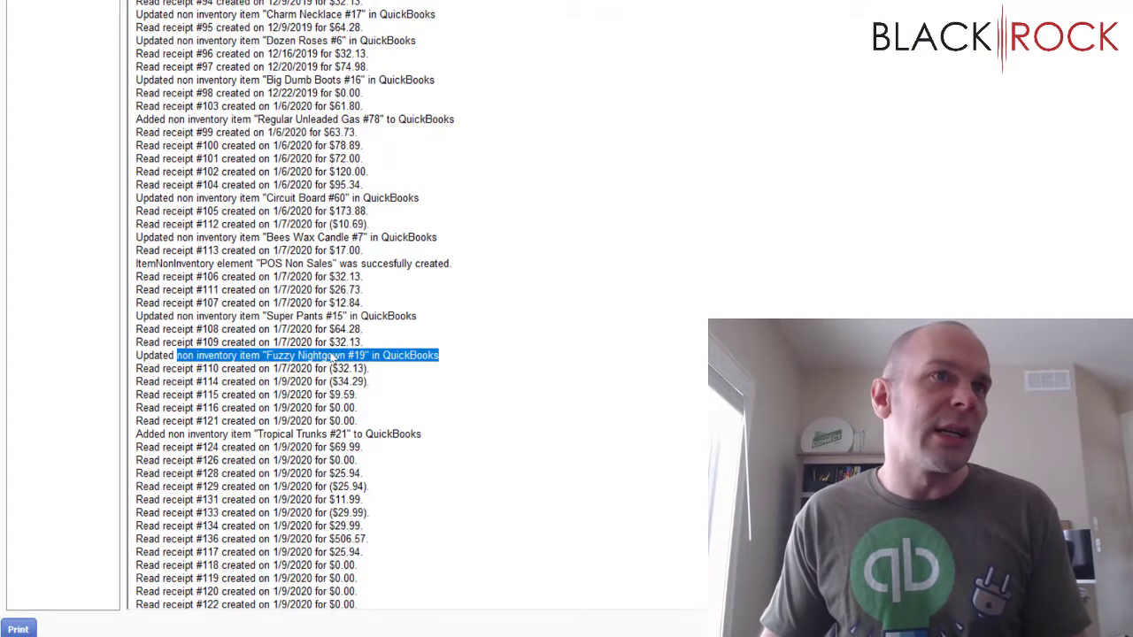
left_click_drag(189, 434, 372, 436)
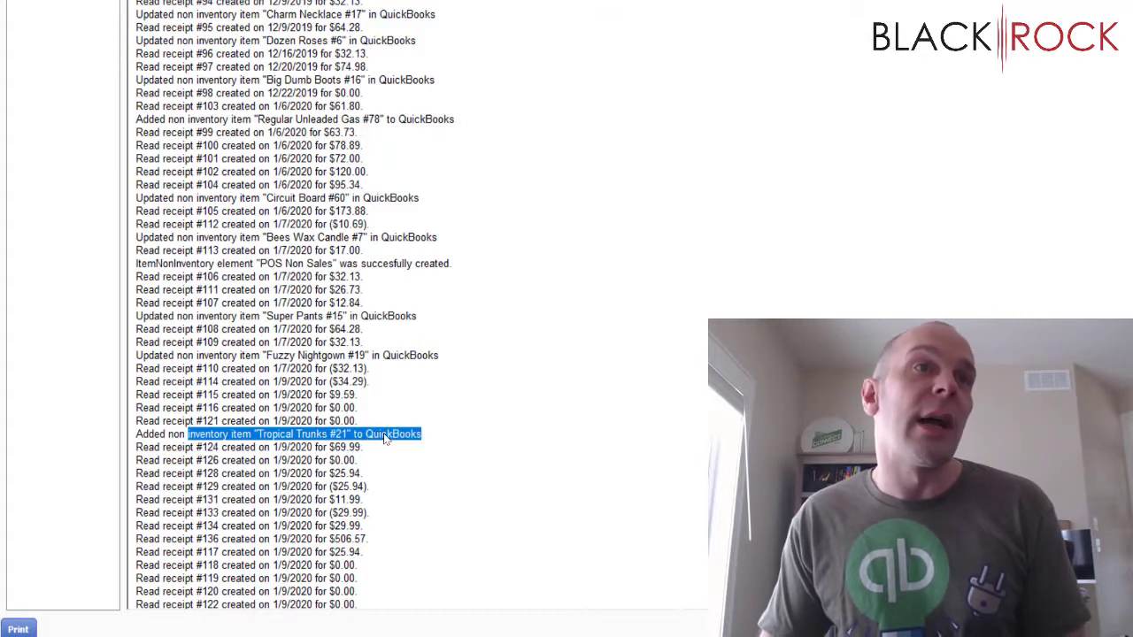
left_click(308, 447)
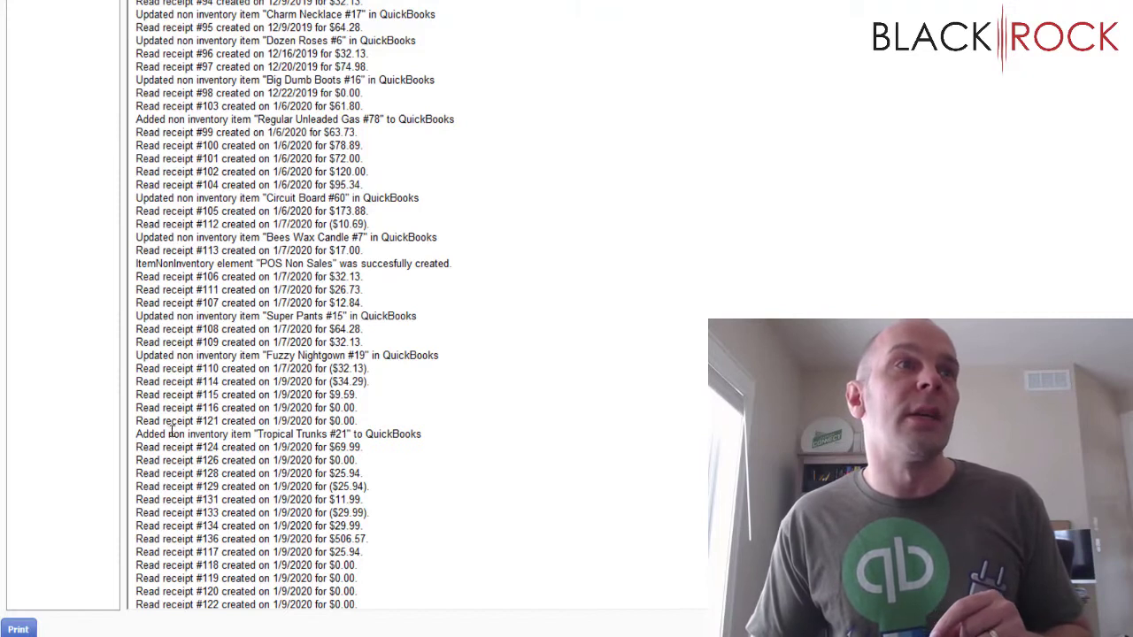
left_click_drag(169, 434, 351, 435)
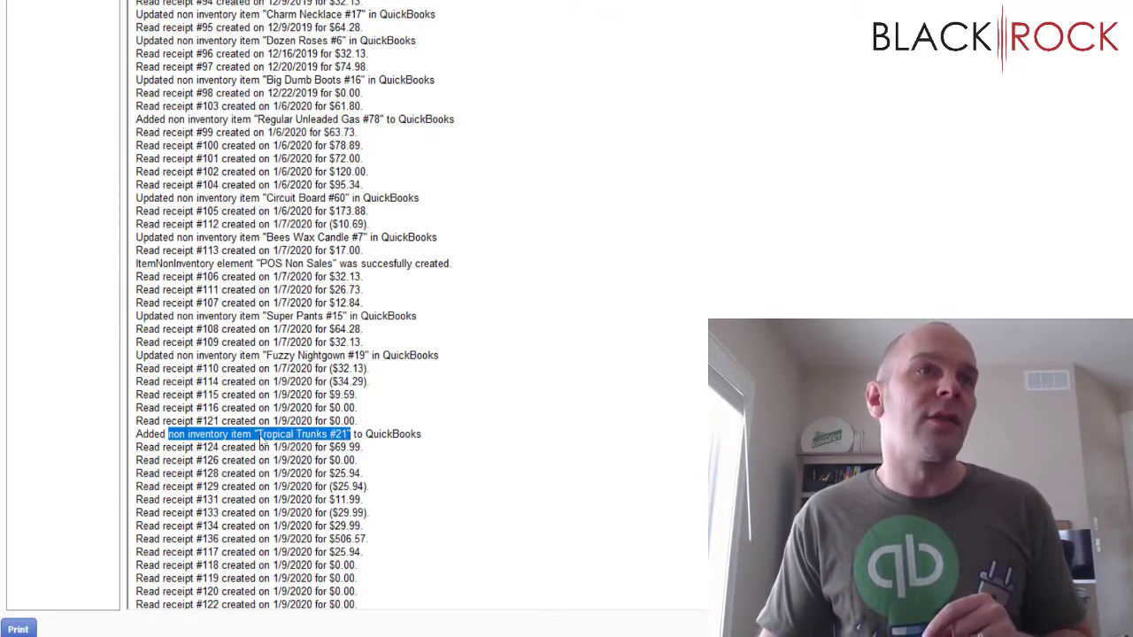
left_click(263, 435)
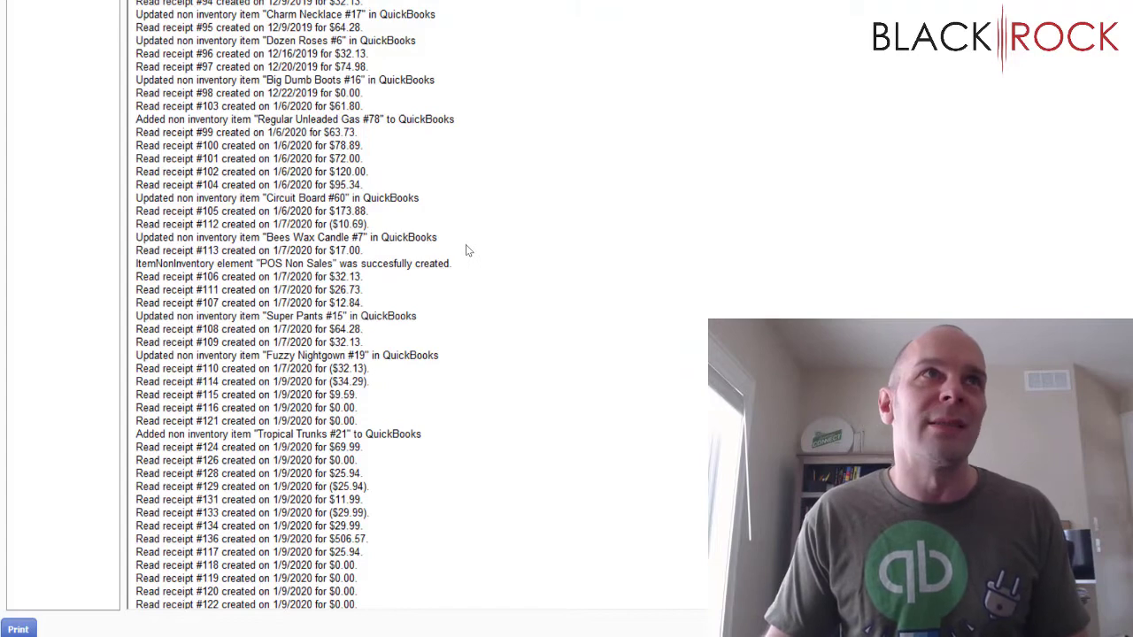
Step: Examine the "LAB" sales tax code entry and the added-customer entries near the beginning of the 10:36:48 AM log
scroll(320, 247, "up", 1)
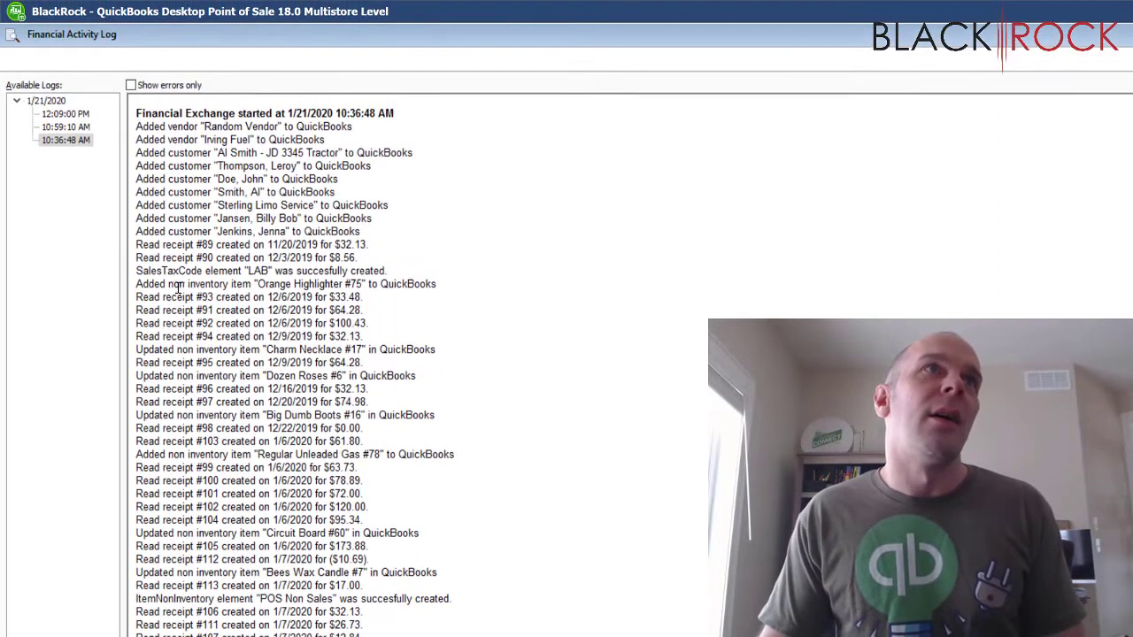
left_click_drag(147, 269, 294, 273)
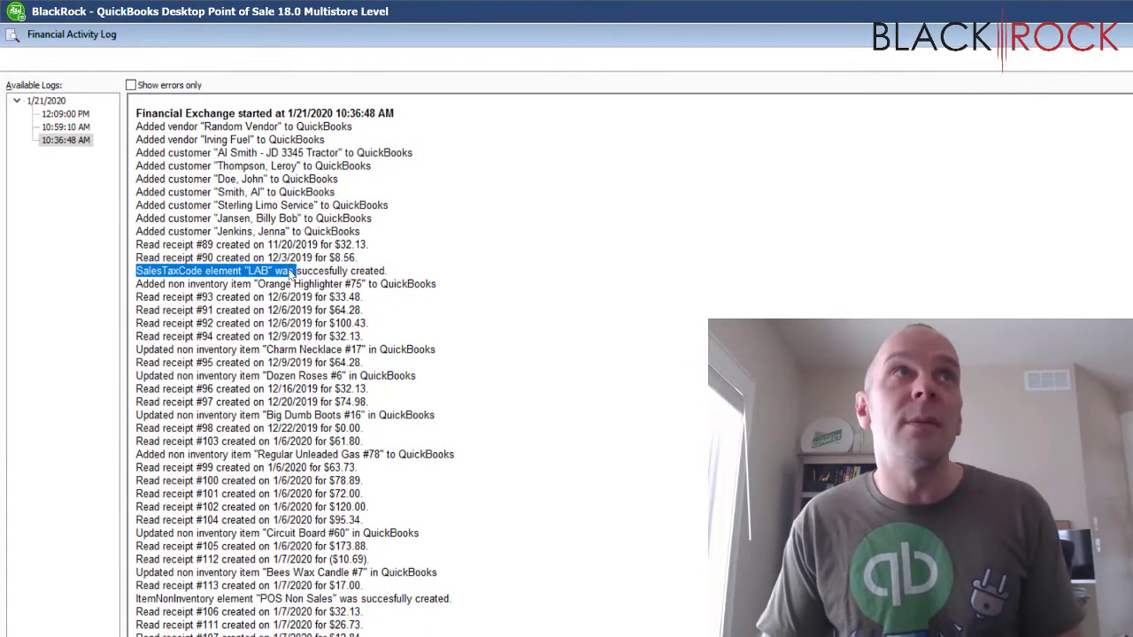
left_click(245, 187)
left_click_drag(245, 188, 354, 219)
left_click(293, 222)
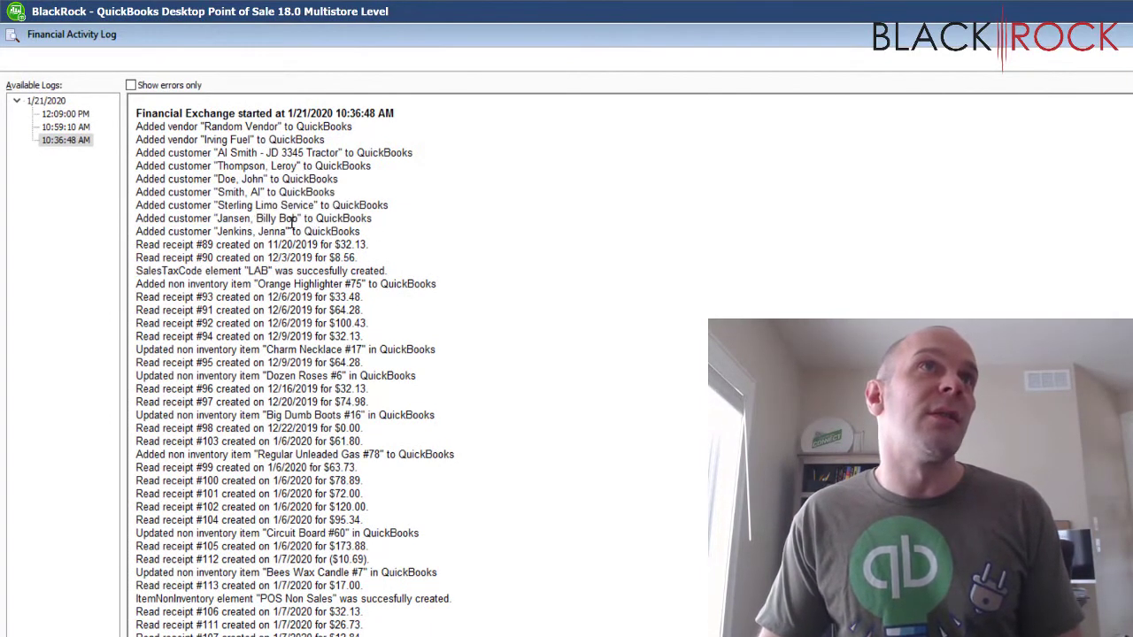
Step: Examine the 1/9/2020 receipt entries near the end of the 10:36:48 AM log, including the line for receipt #128
scroll(231, 222, "down", 9)
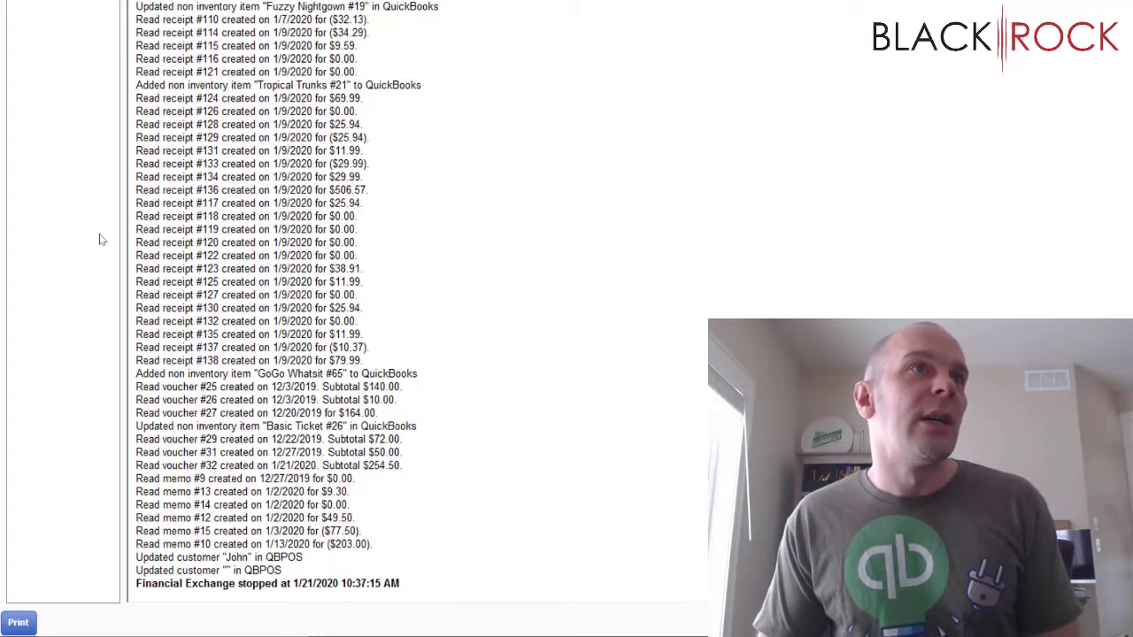
left_click_drag(344, 111, 363, 320)
left_click(363, 322)
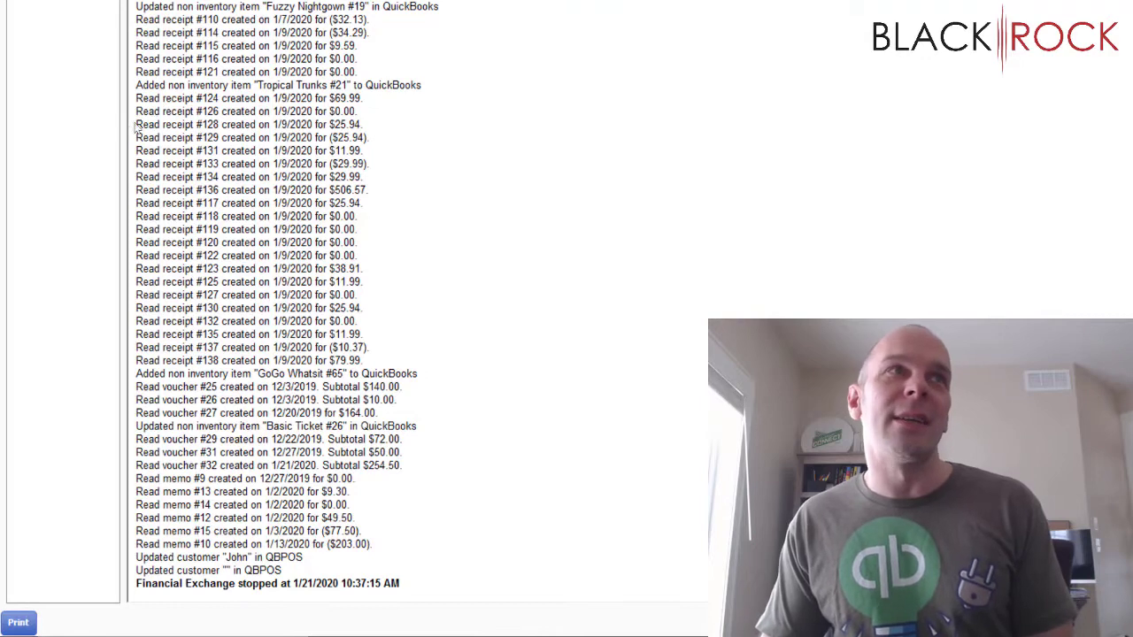
left_click_drag(133, 125, 365, 128)
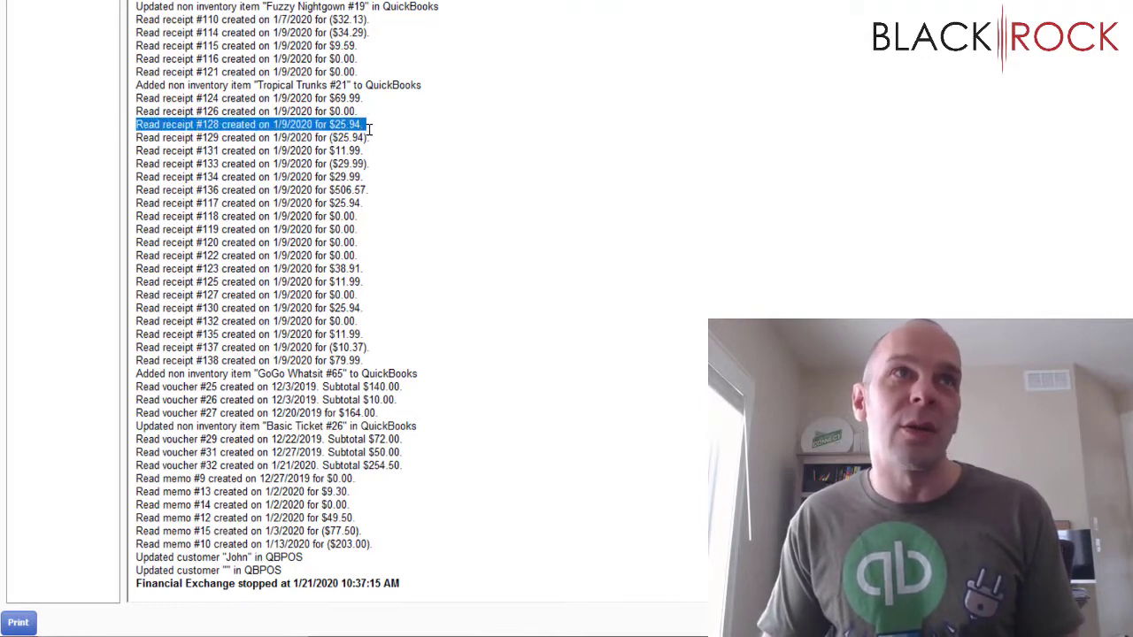
Step: Compare the 10:59:10 AM and 12:09:00 PM logs with the 10:36:48 AM log, and review the latter's receipt and item entries
scroll(298, 315, "up", 8)
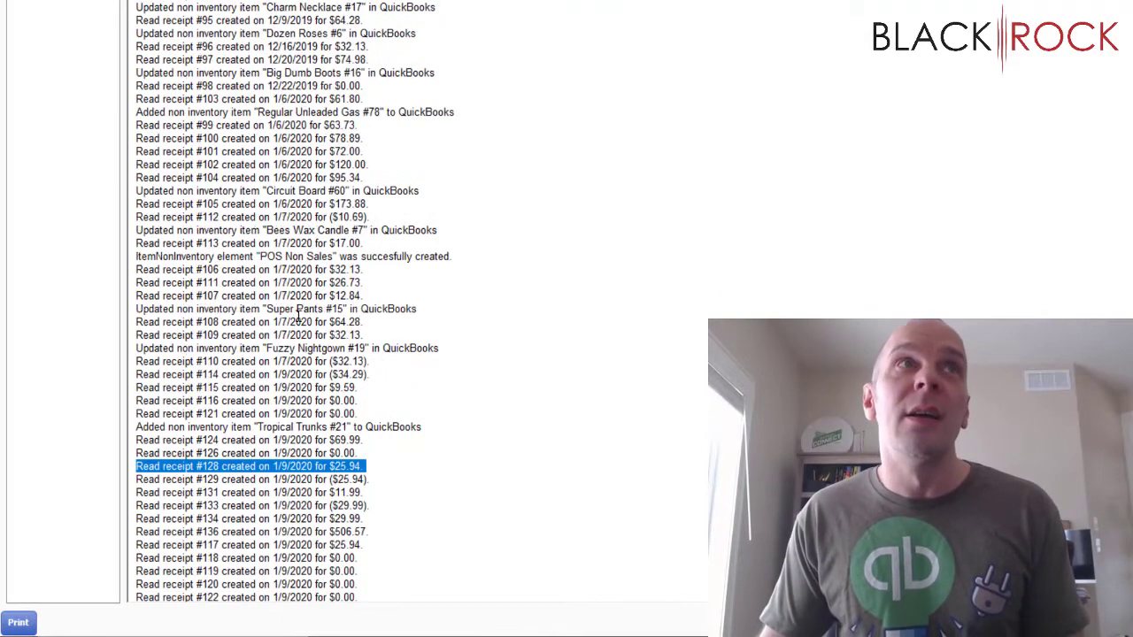
scroll(301, 315, "up", 10)
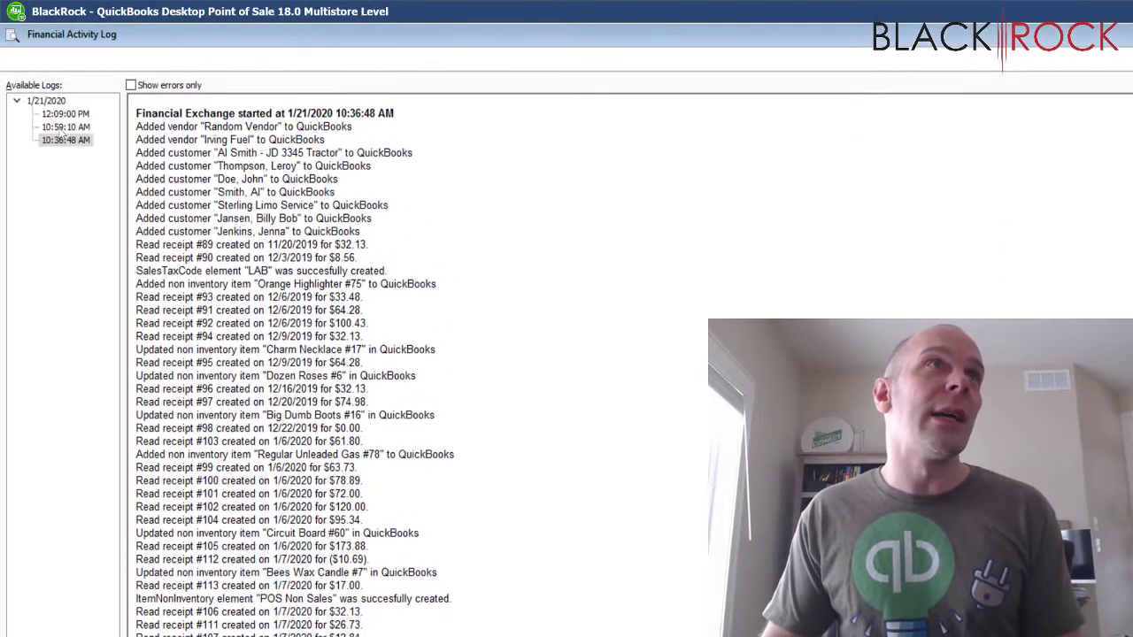
left_click(63, 126)
left_click(64, 115)
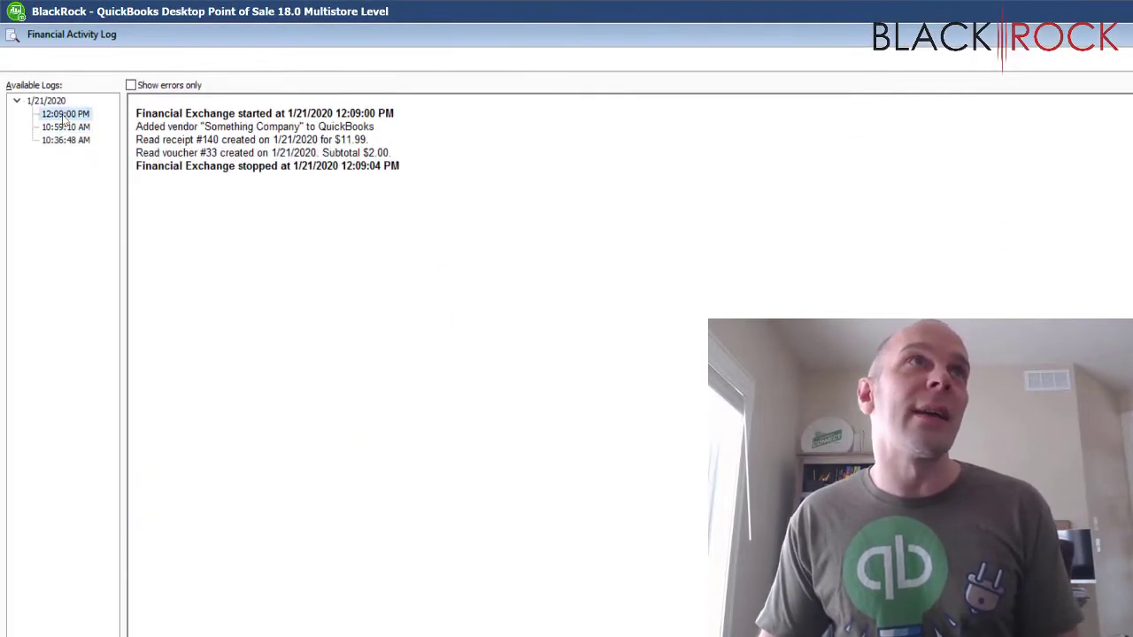
left_click(68, 140)
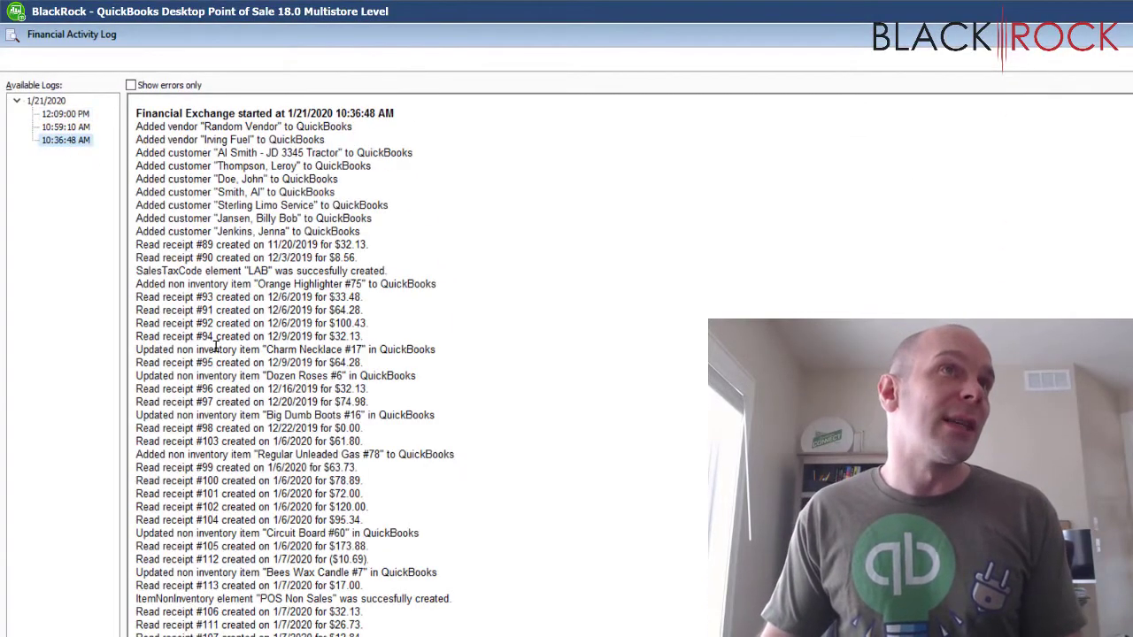
left_click_drag(216, 346, 257, 584)
left_click(257, 583)
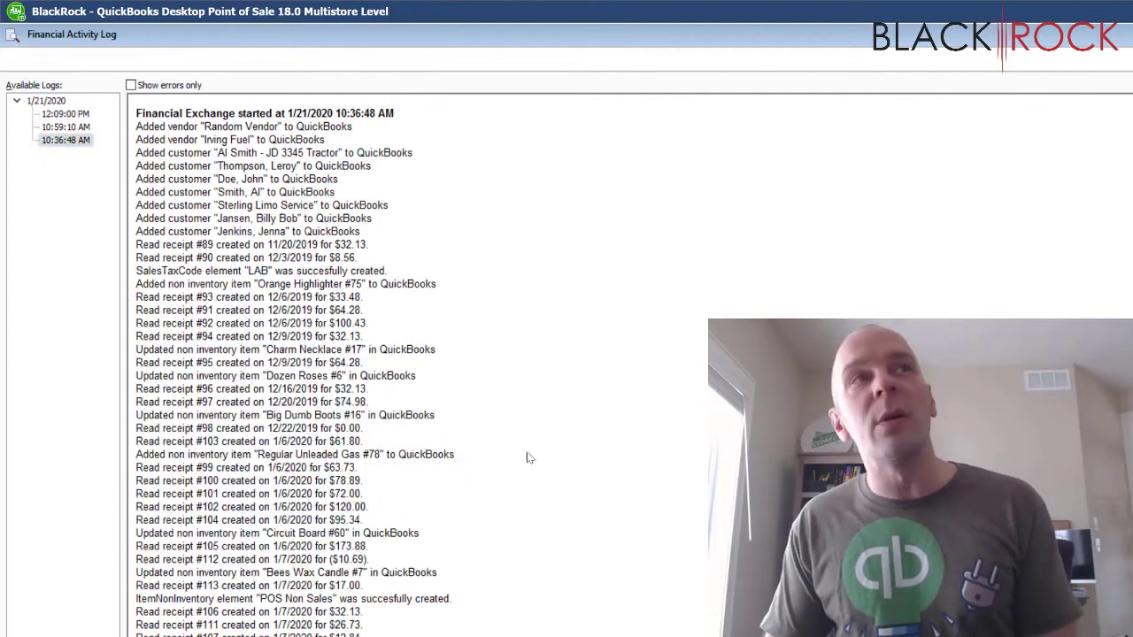